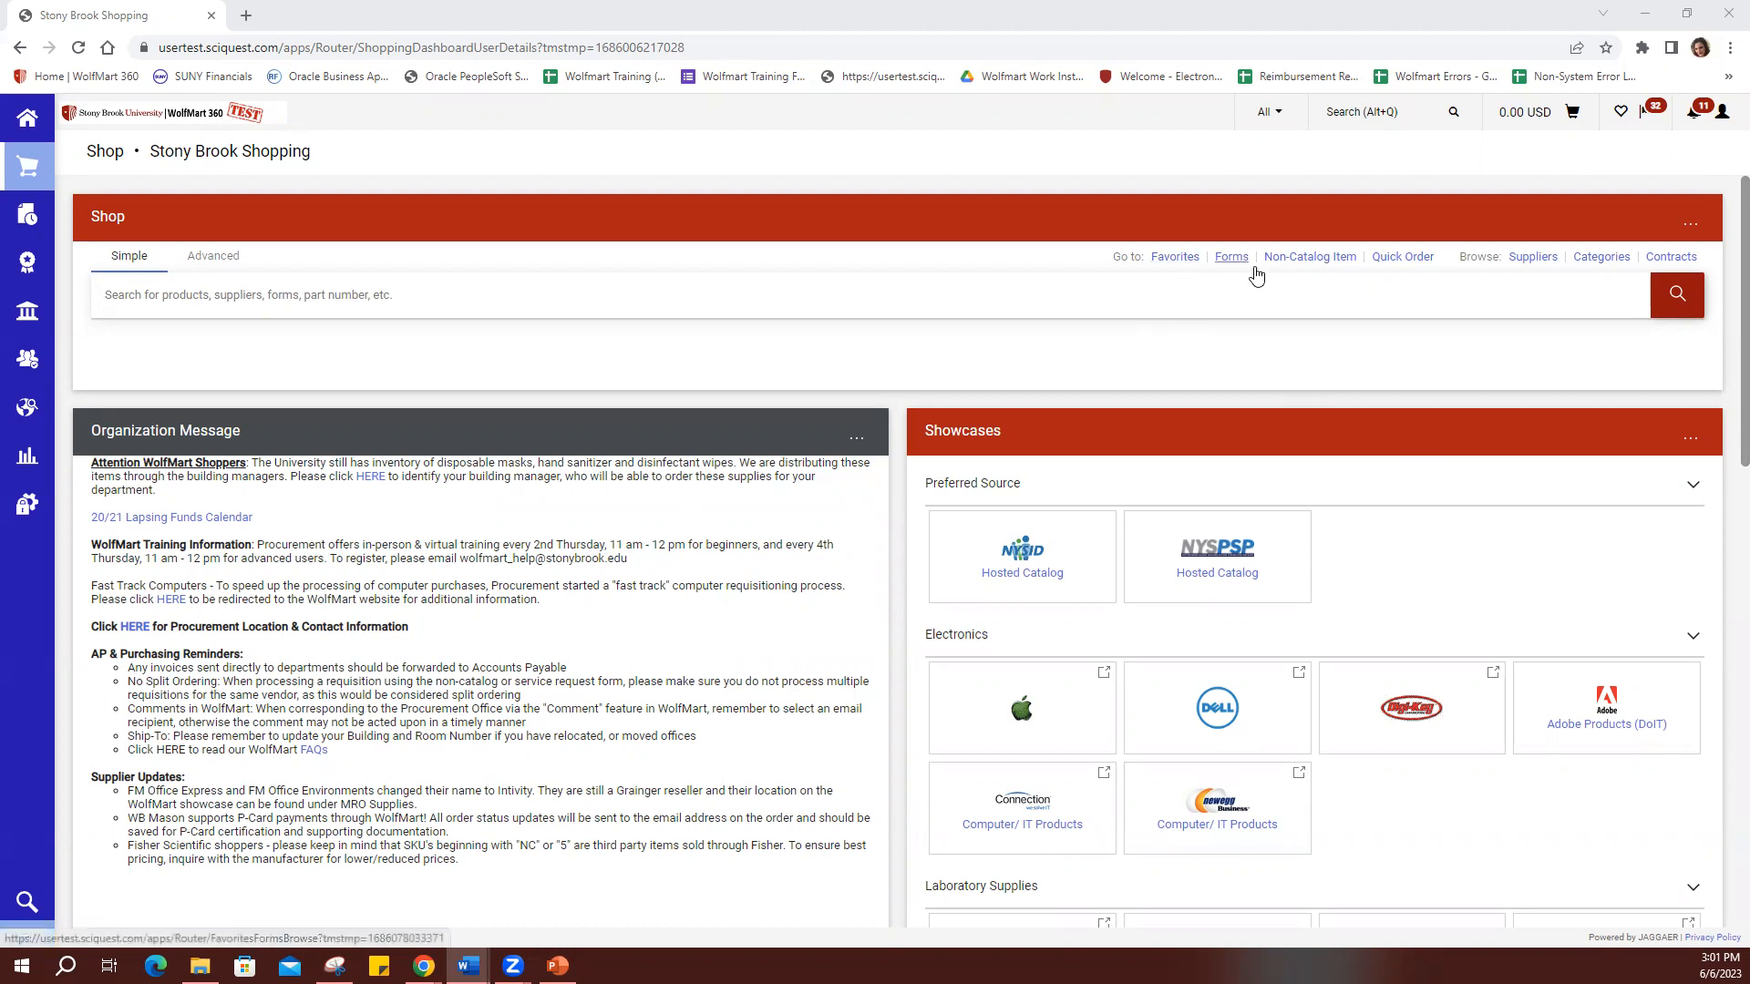
Step: Start a non-catalog item and select DynAdmic Corporation as the existing supplier
left_click(1321, 259)
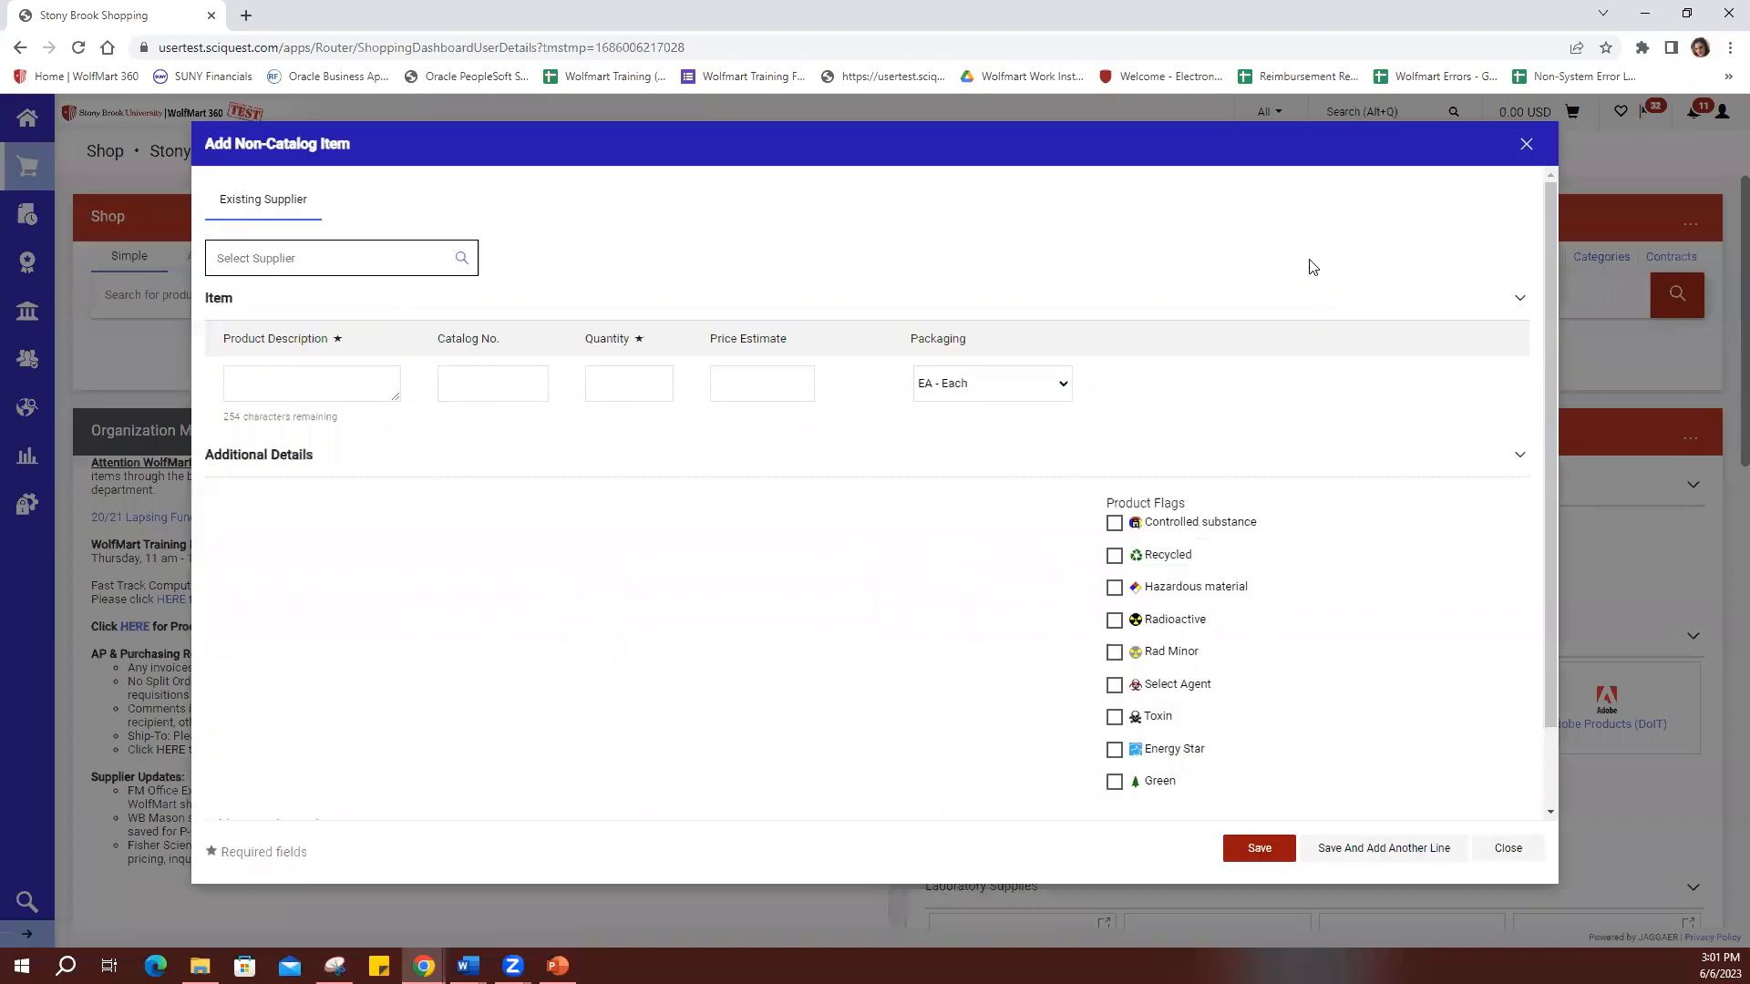
left_click(348, 248)
type("dynad")
left_click(312, 296)
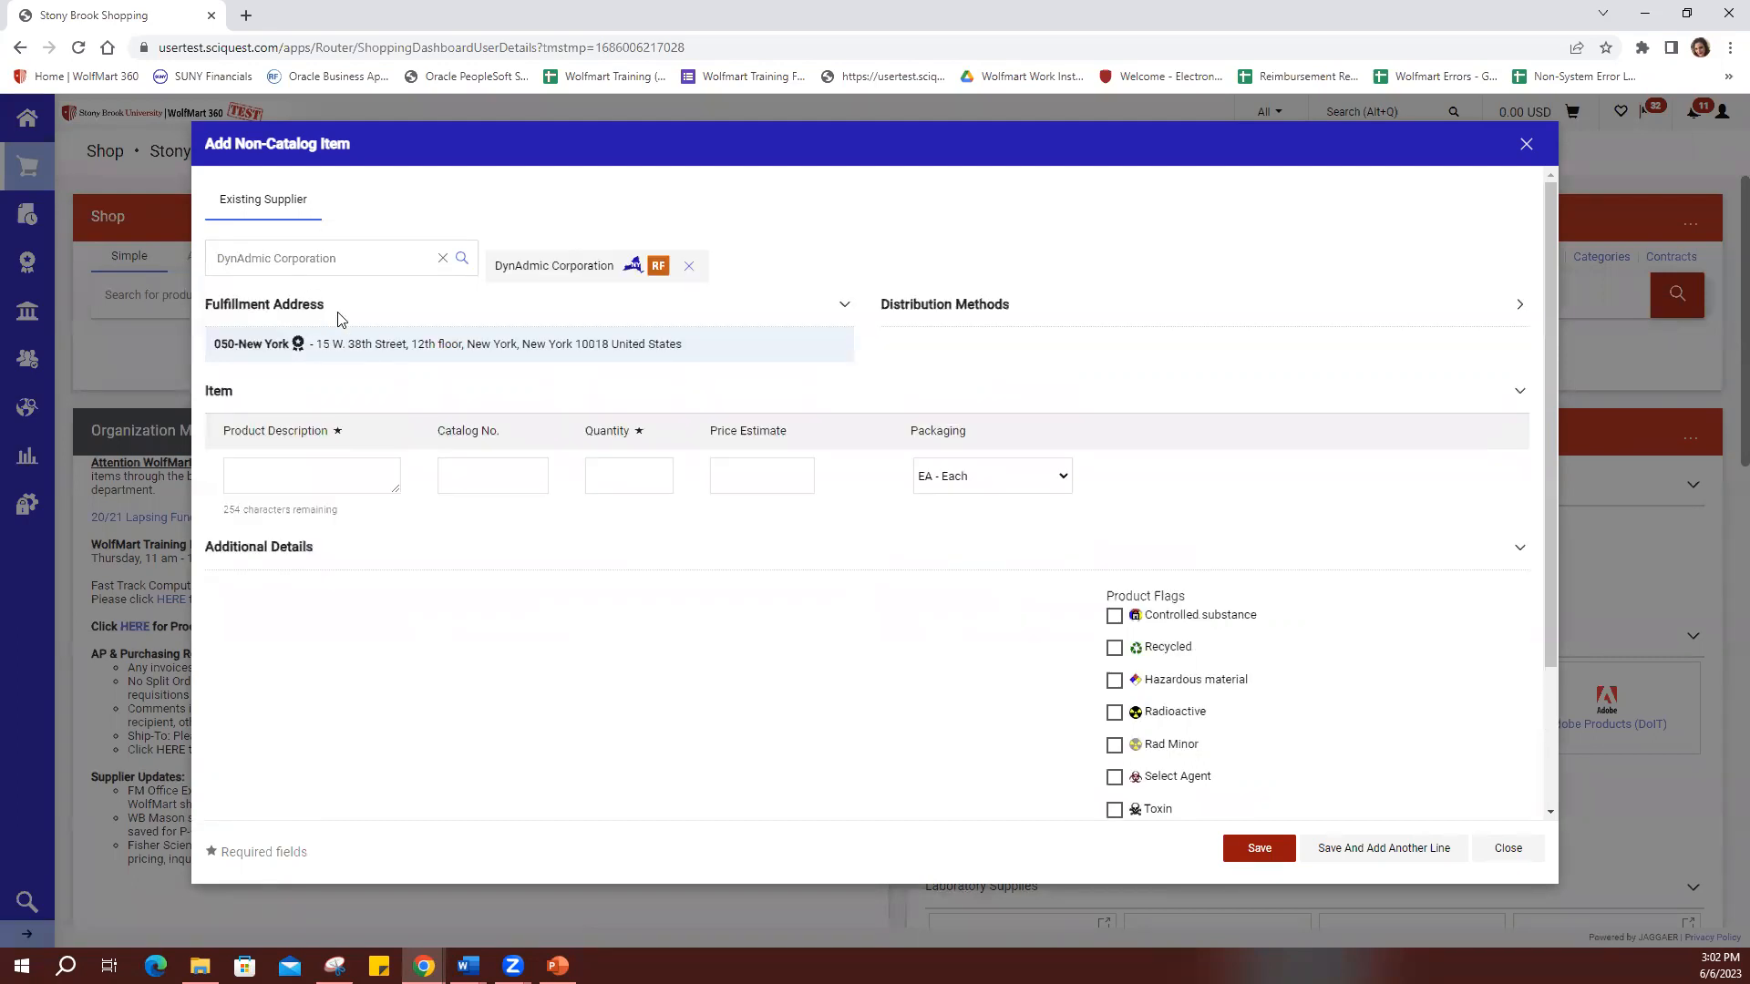
Step: Describe the item as "Food for meeting" with quantity 1, price estimate 100 and packaging USD - US Dollar
left_click(284, 472)
type("ood for meeting")
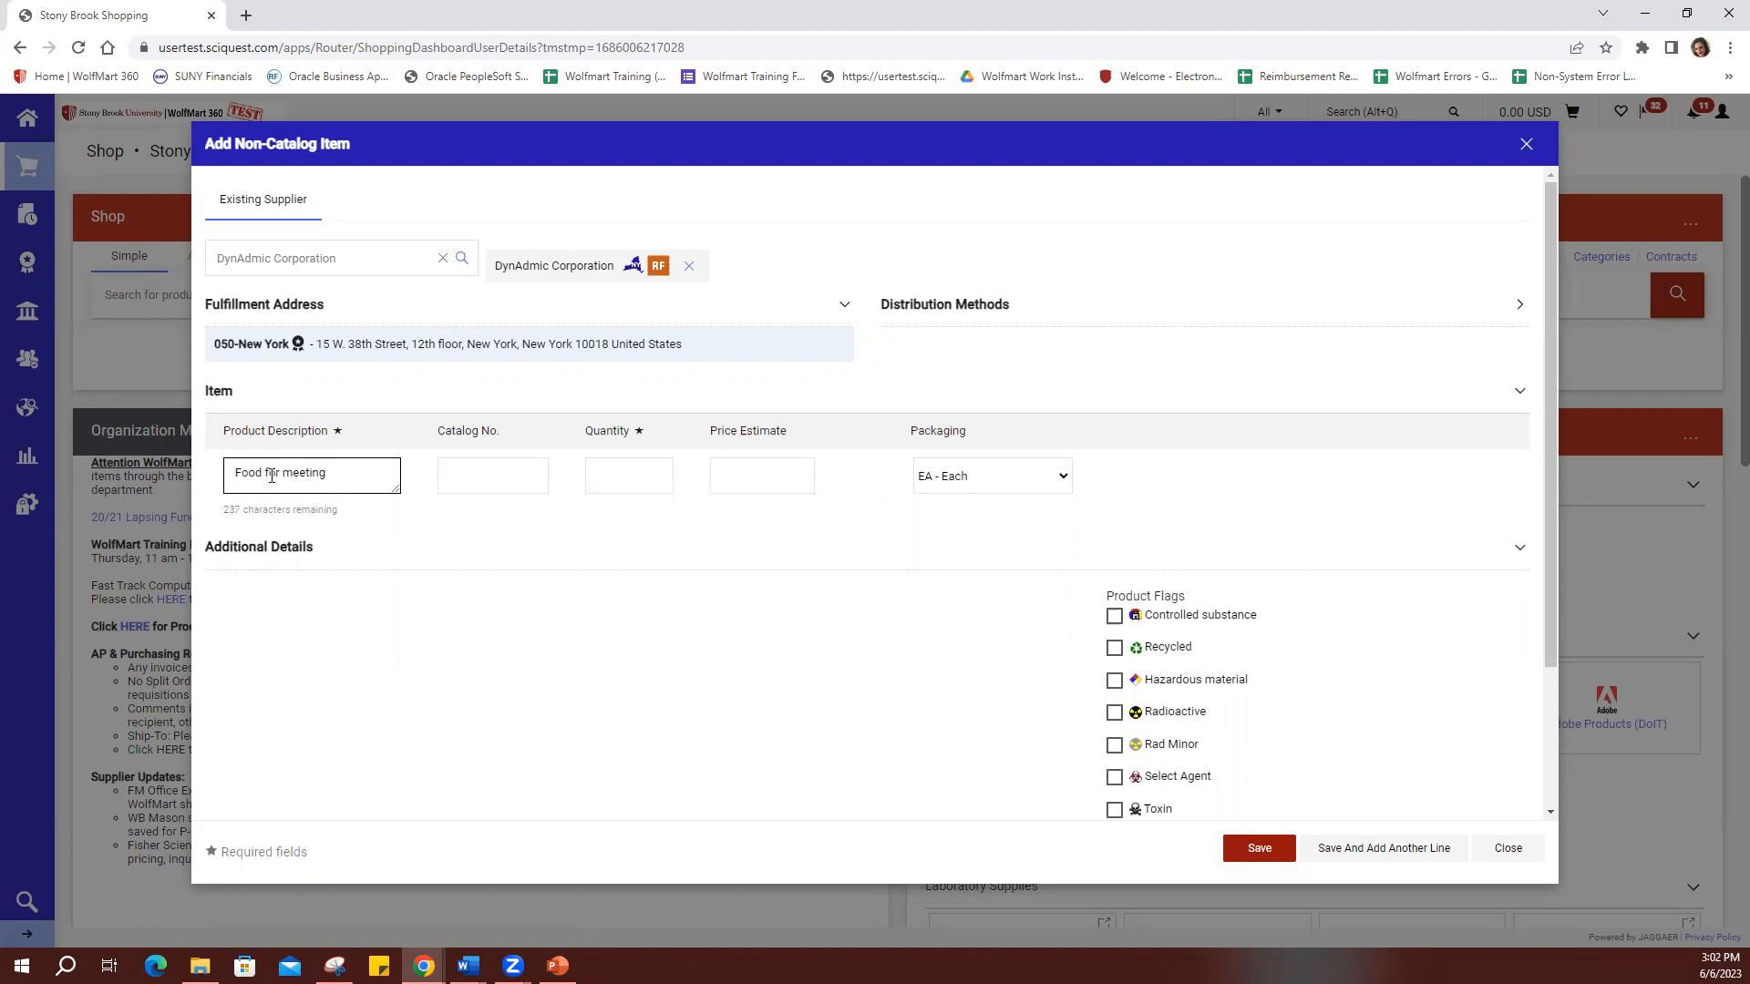
key("Tab")
key("Tab")
key("Tab")
type("100")
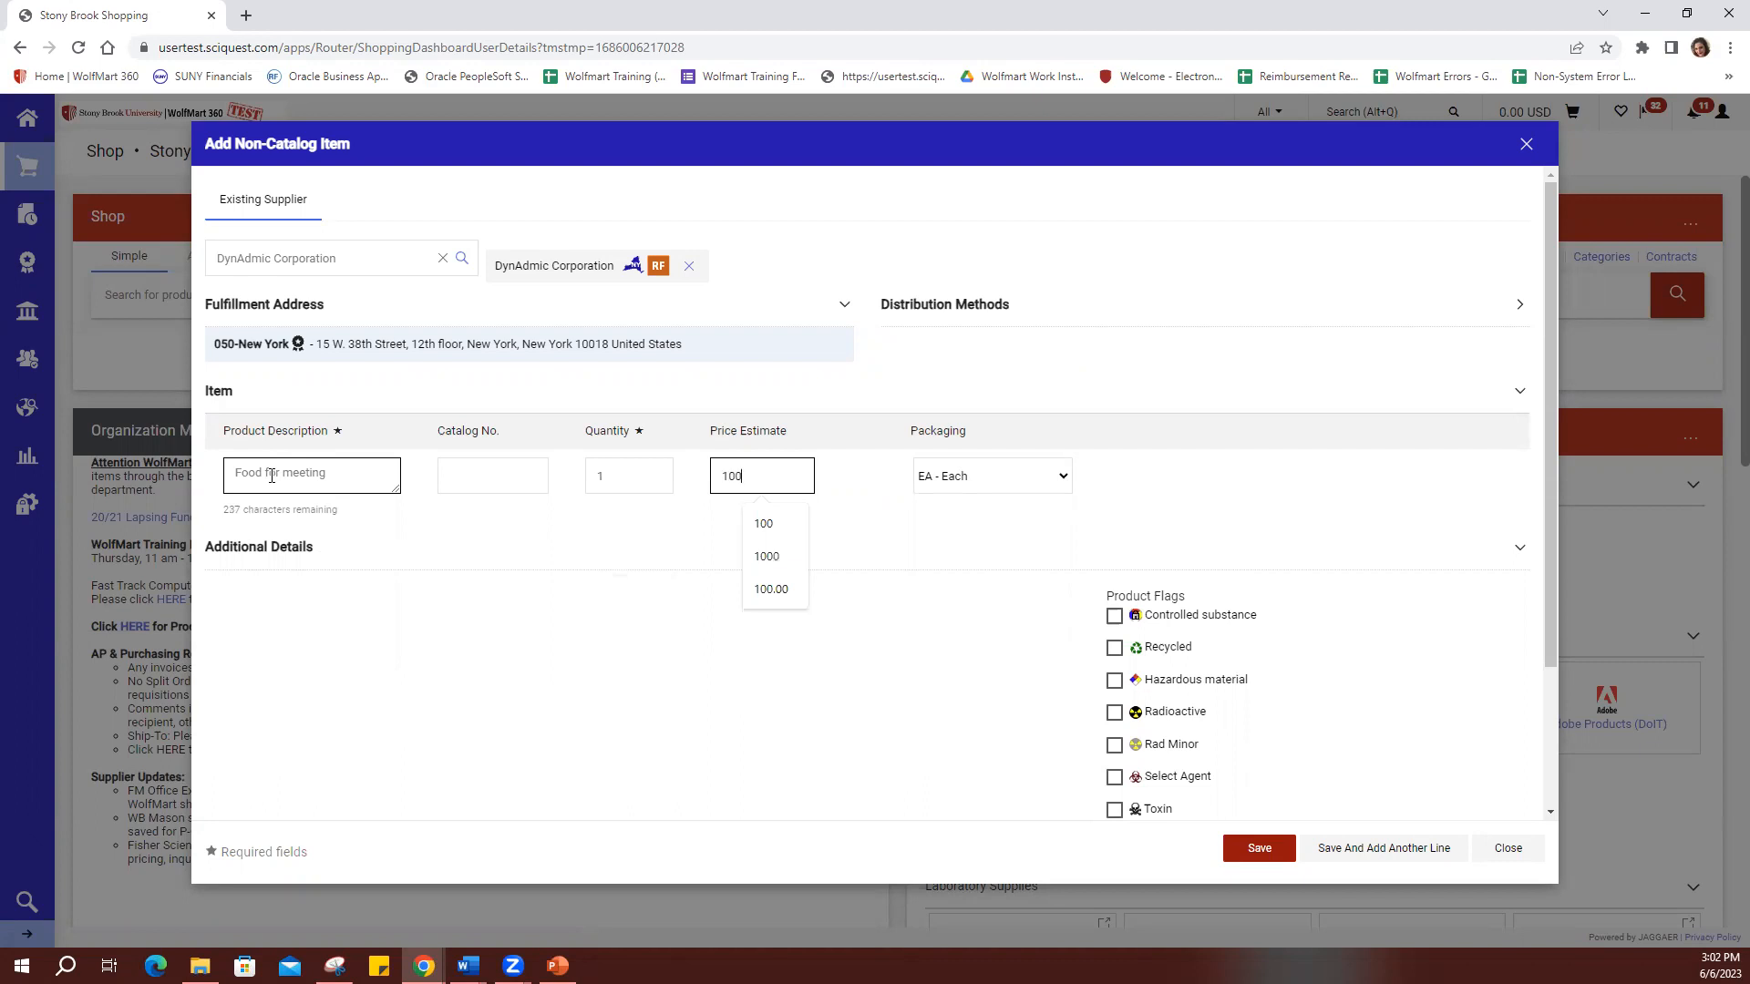
key("Tab")
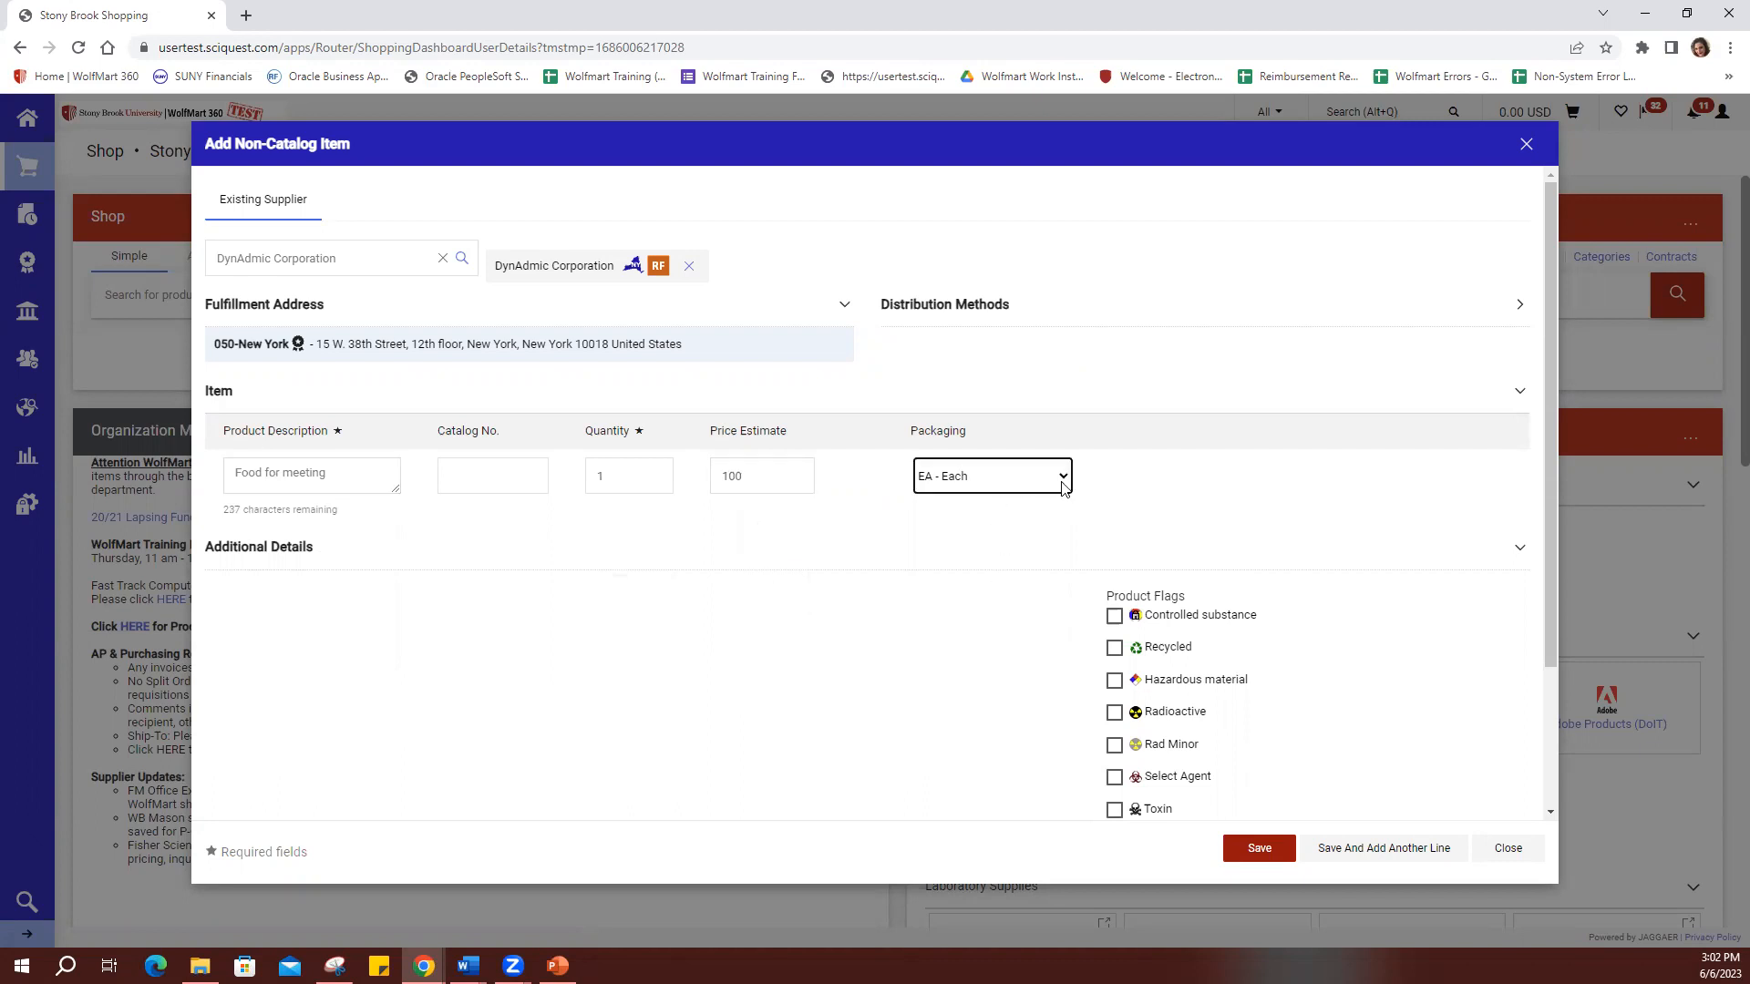
left_click(1064, 480)
left_click_drag(1243, 593, 1245, 777)
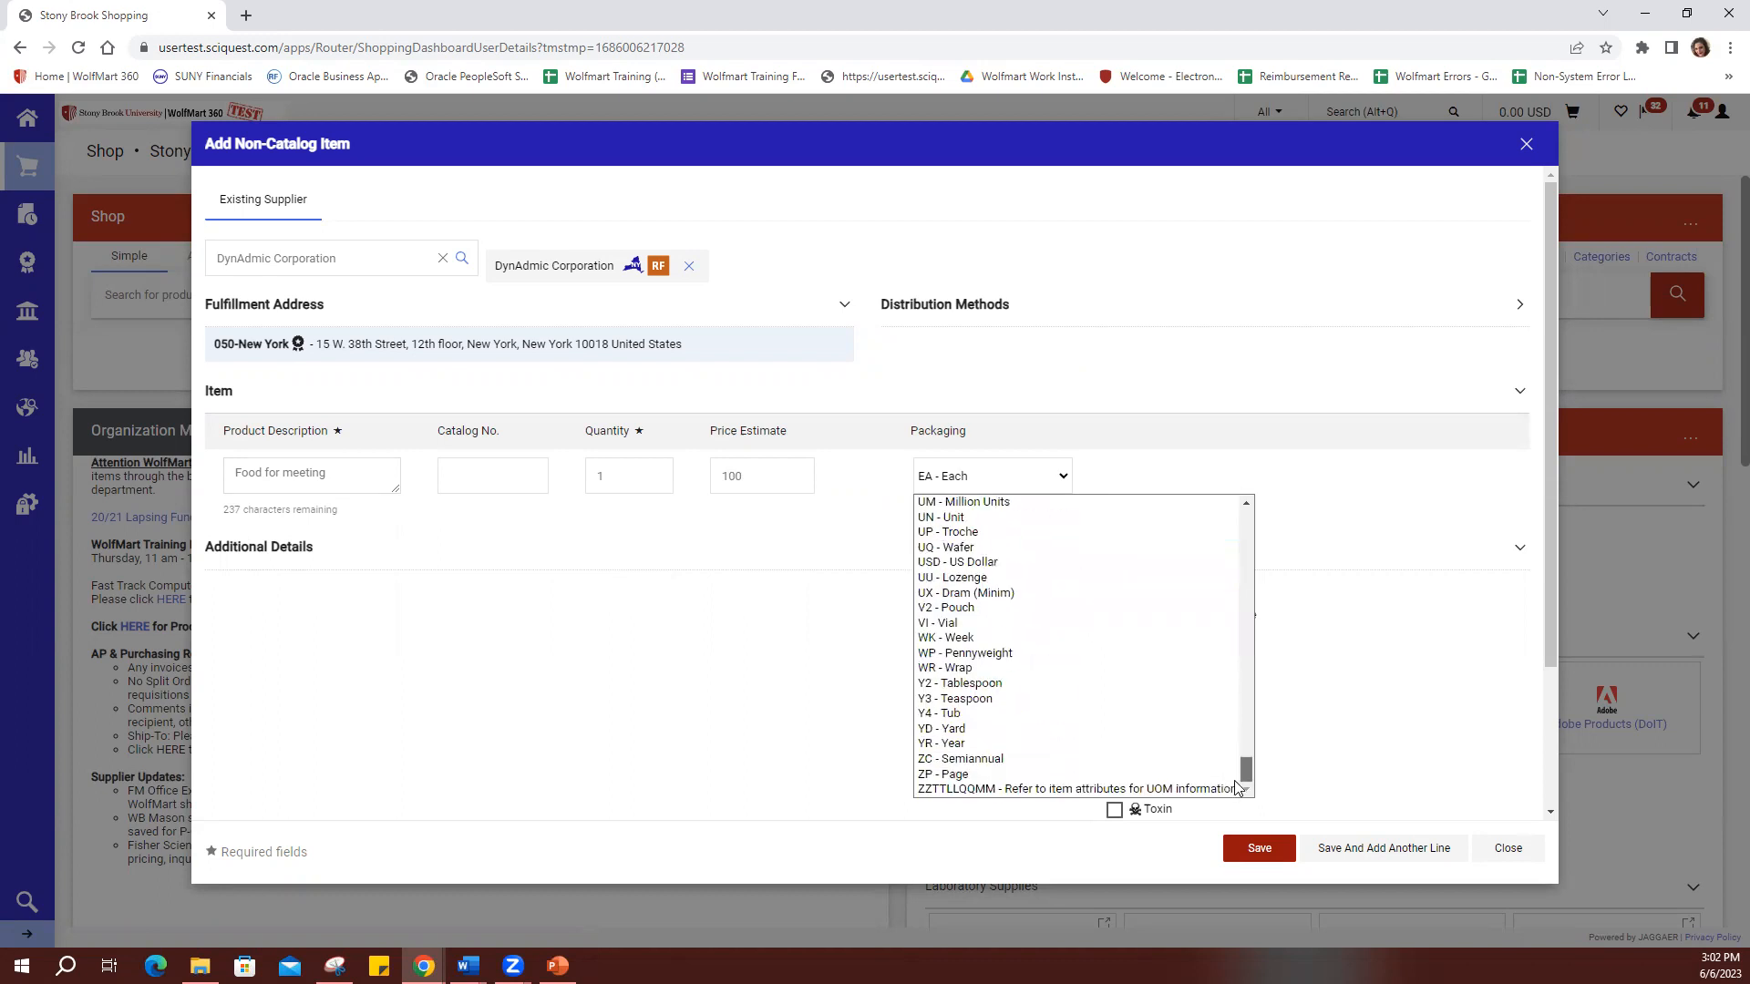
left_click(1039, 563)
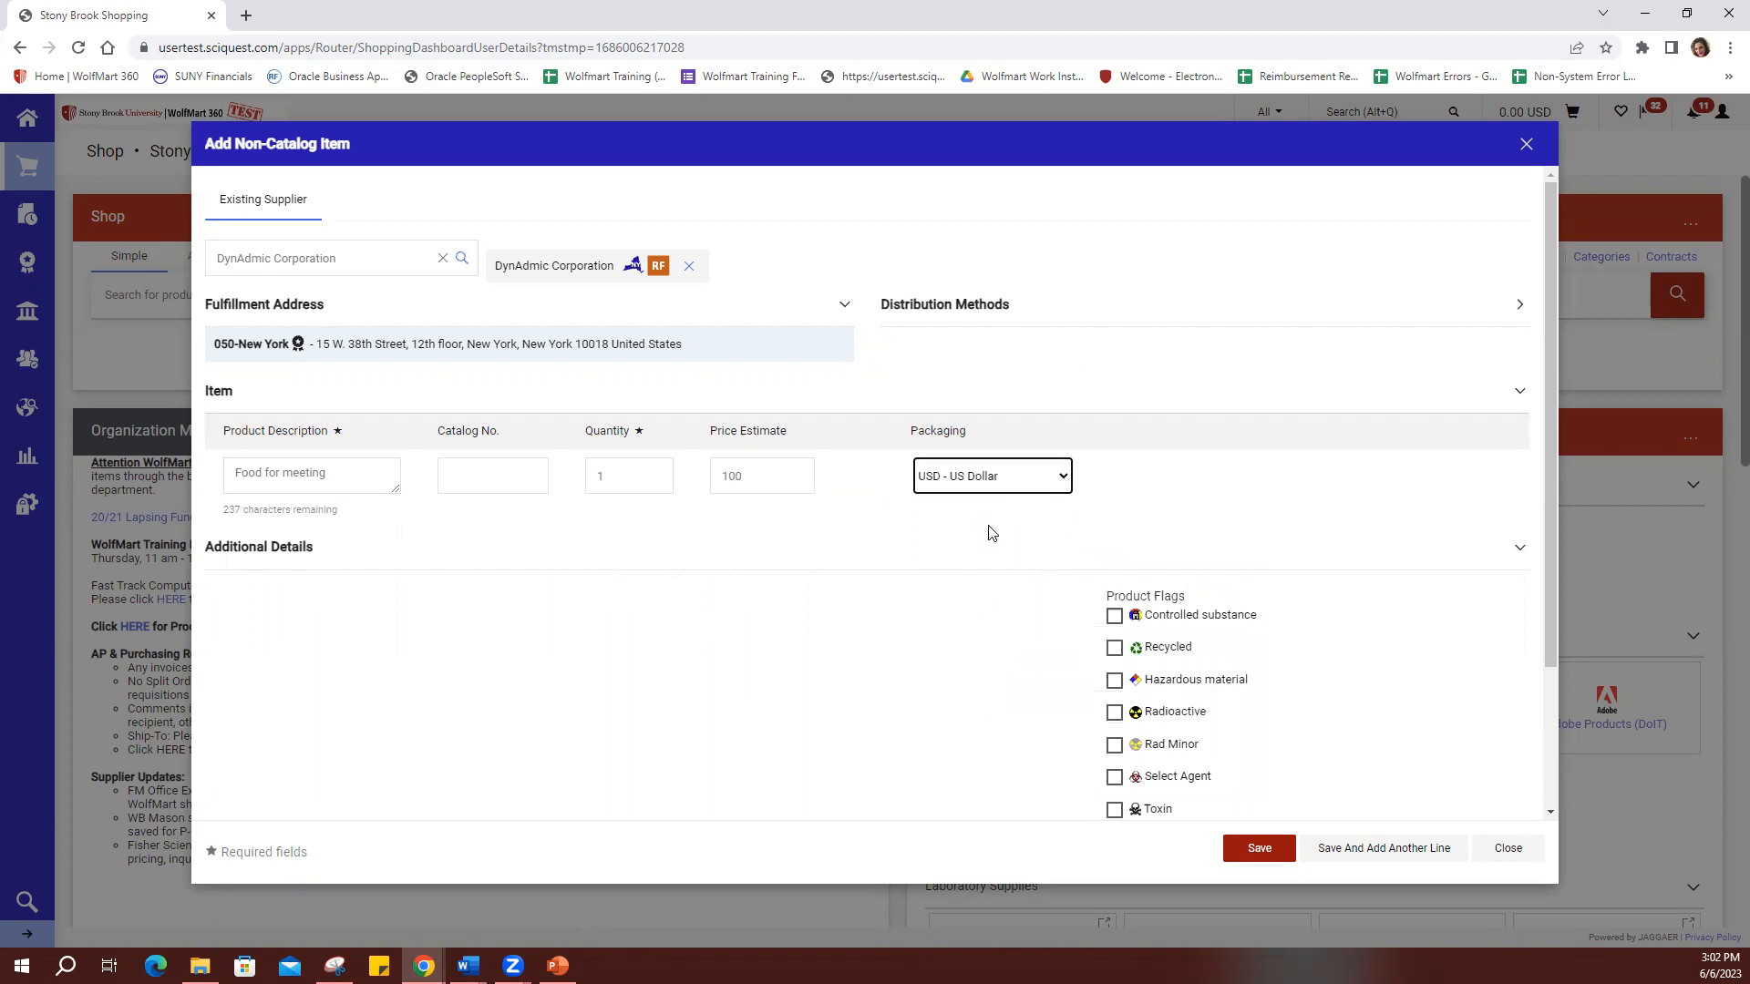
Step: Add Blanket Quote.docx from the Training Quotes folder within WolfMart Training Files on the Procurement drive as an internal attachment
scroll(992, 533, "down", 1)
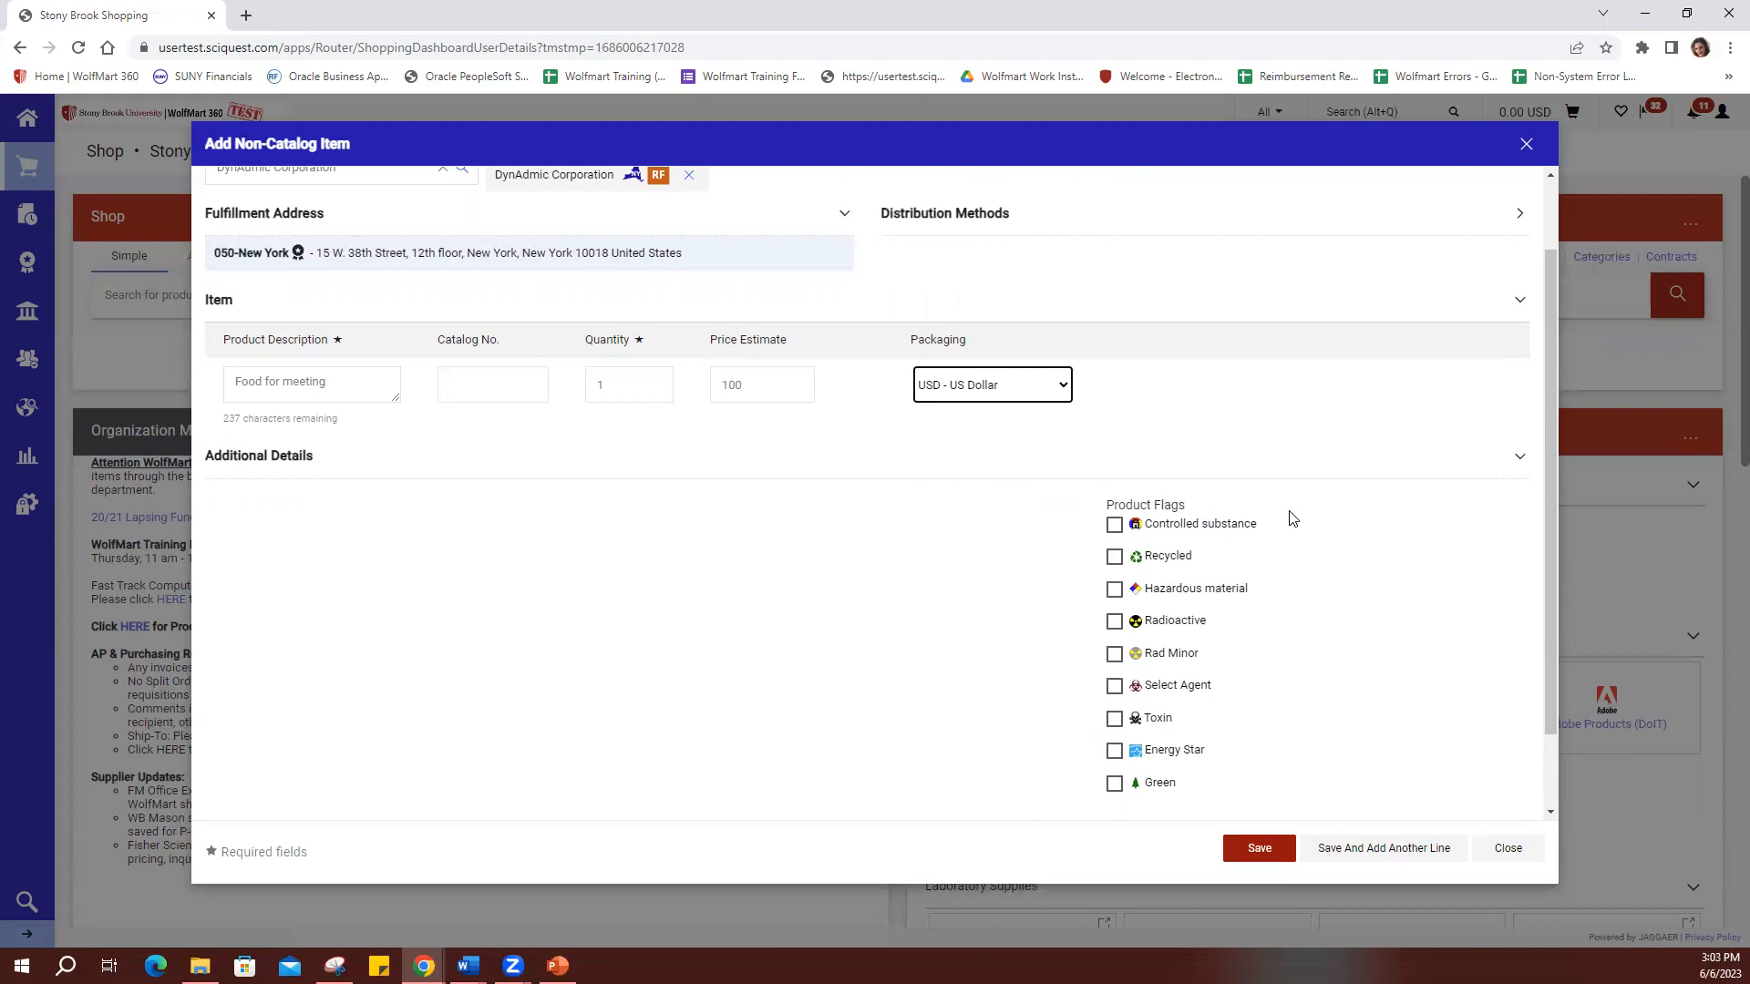
scroll(1285, 522, "down", 1)
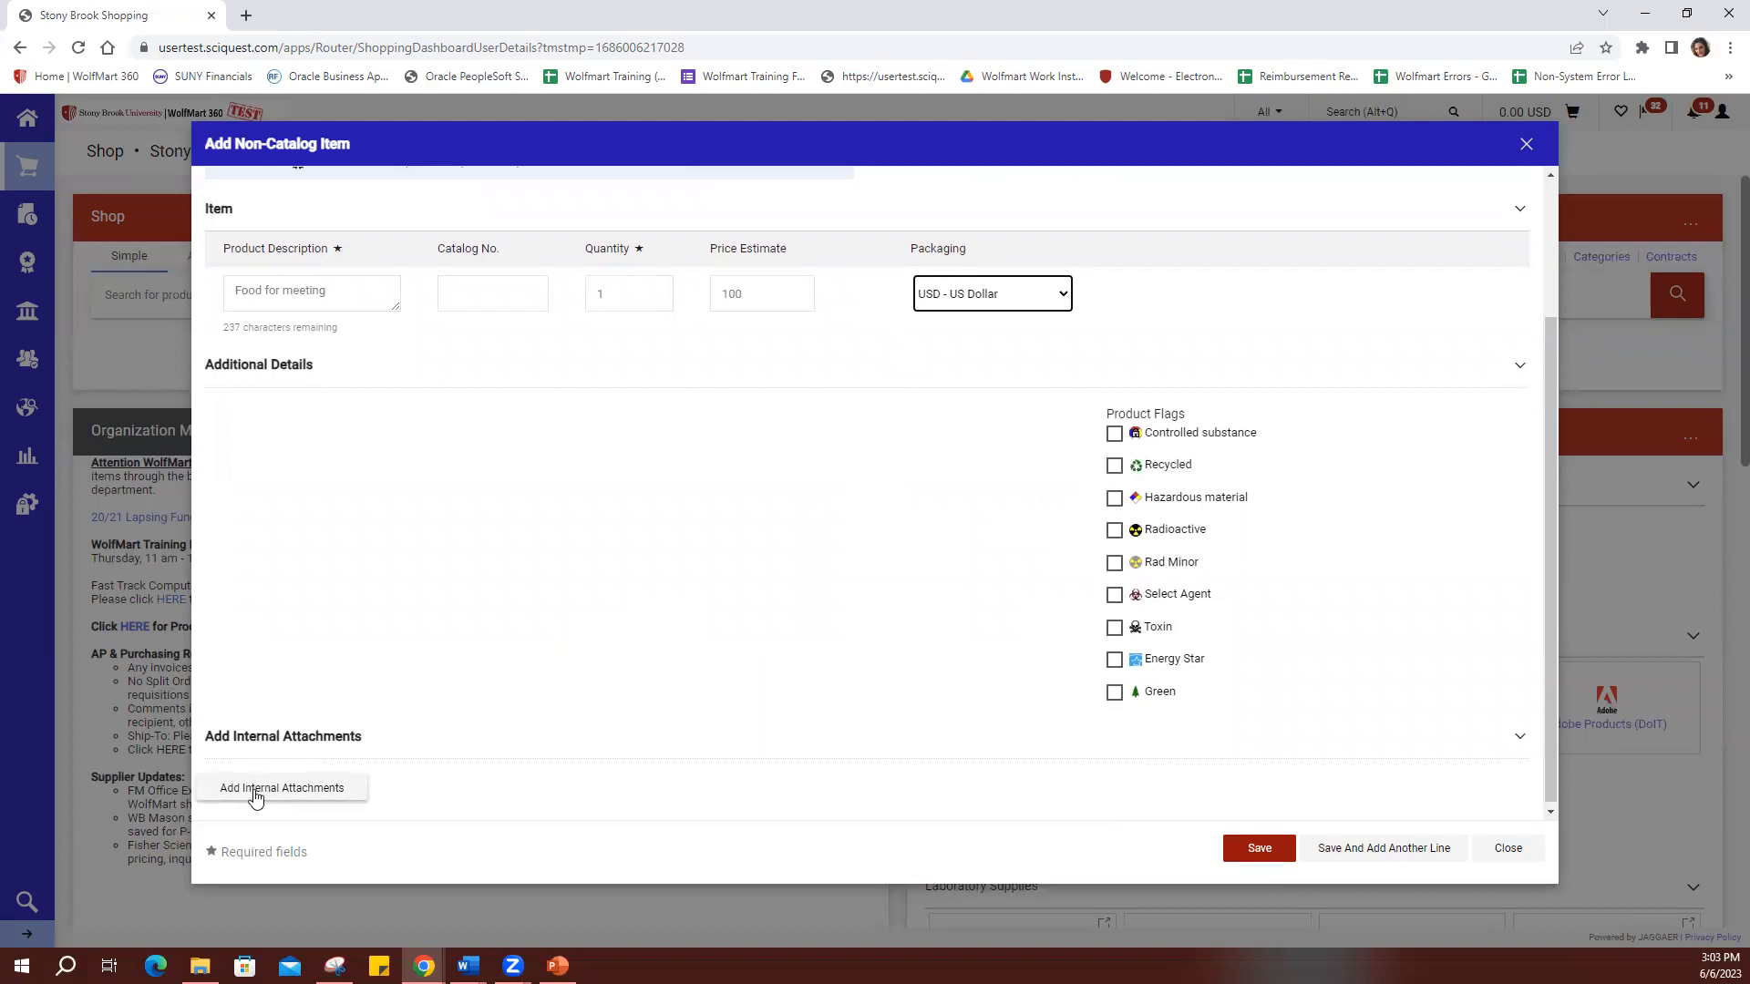
left_click(254, 797)
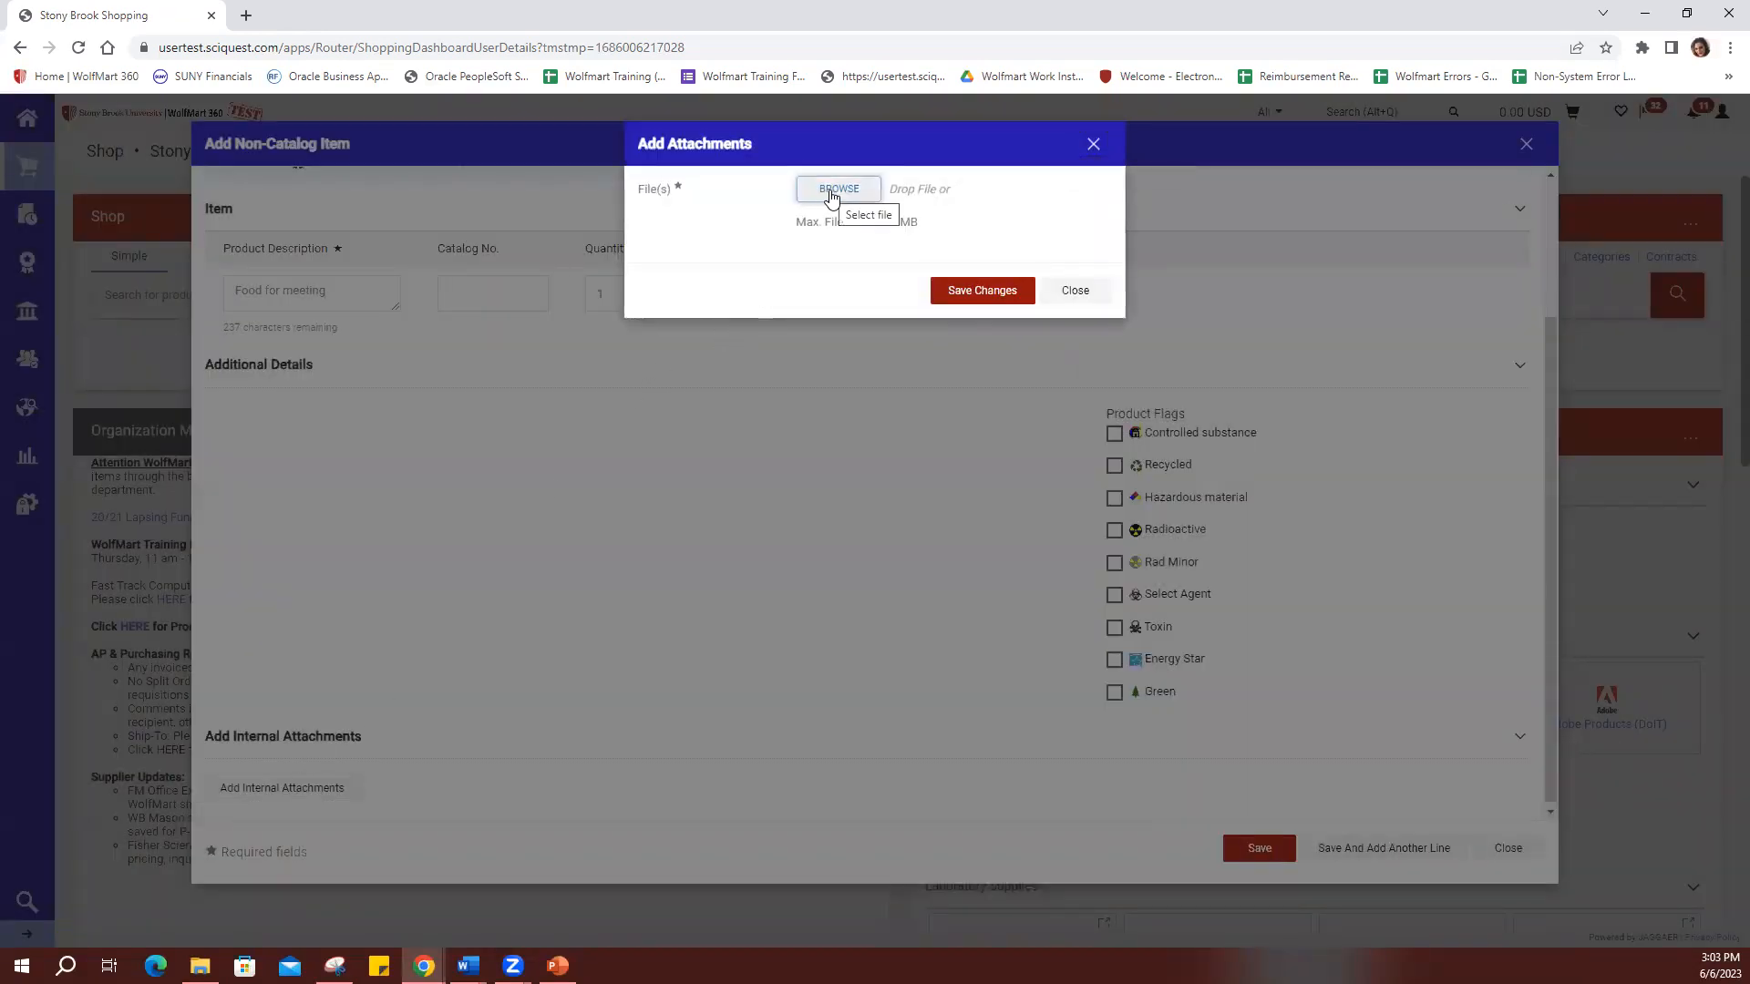
left_click(832, 195)
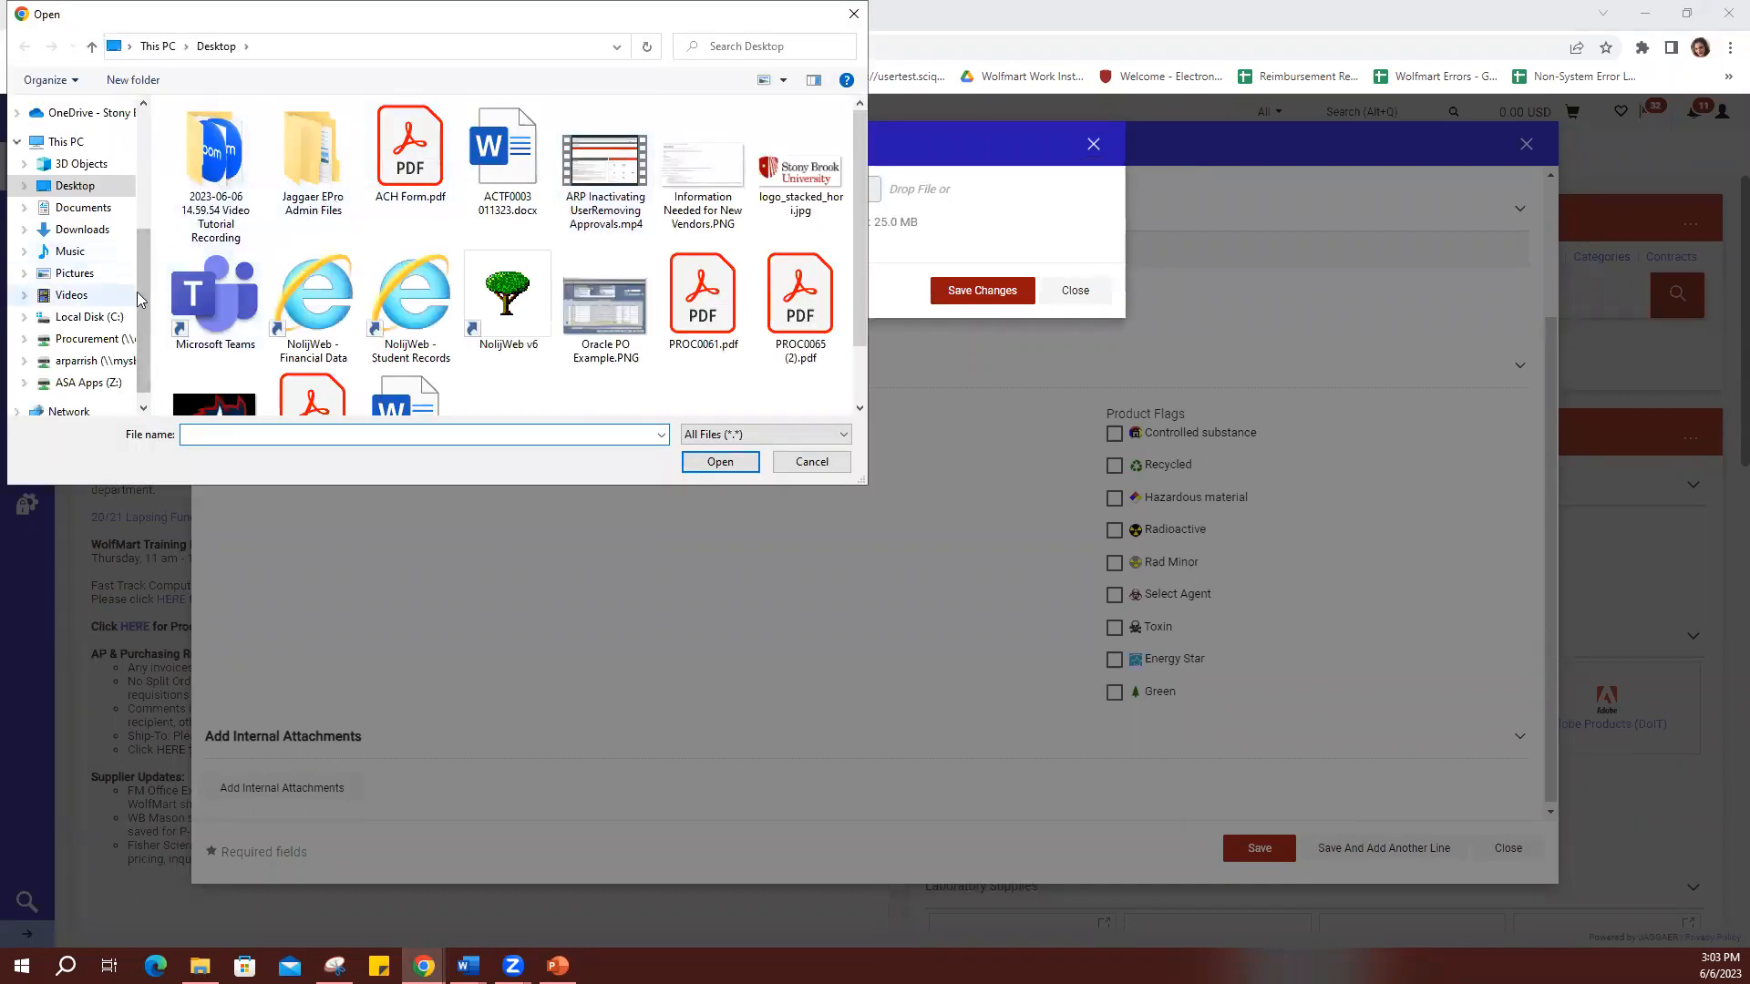
scroll(87, 313, "down", 1)
left_click(87, 311)
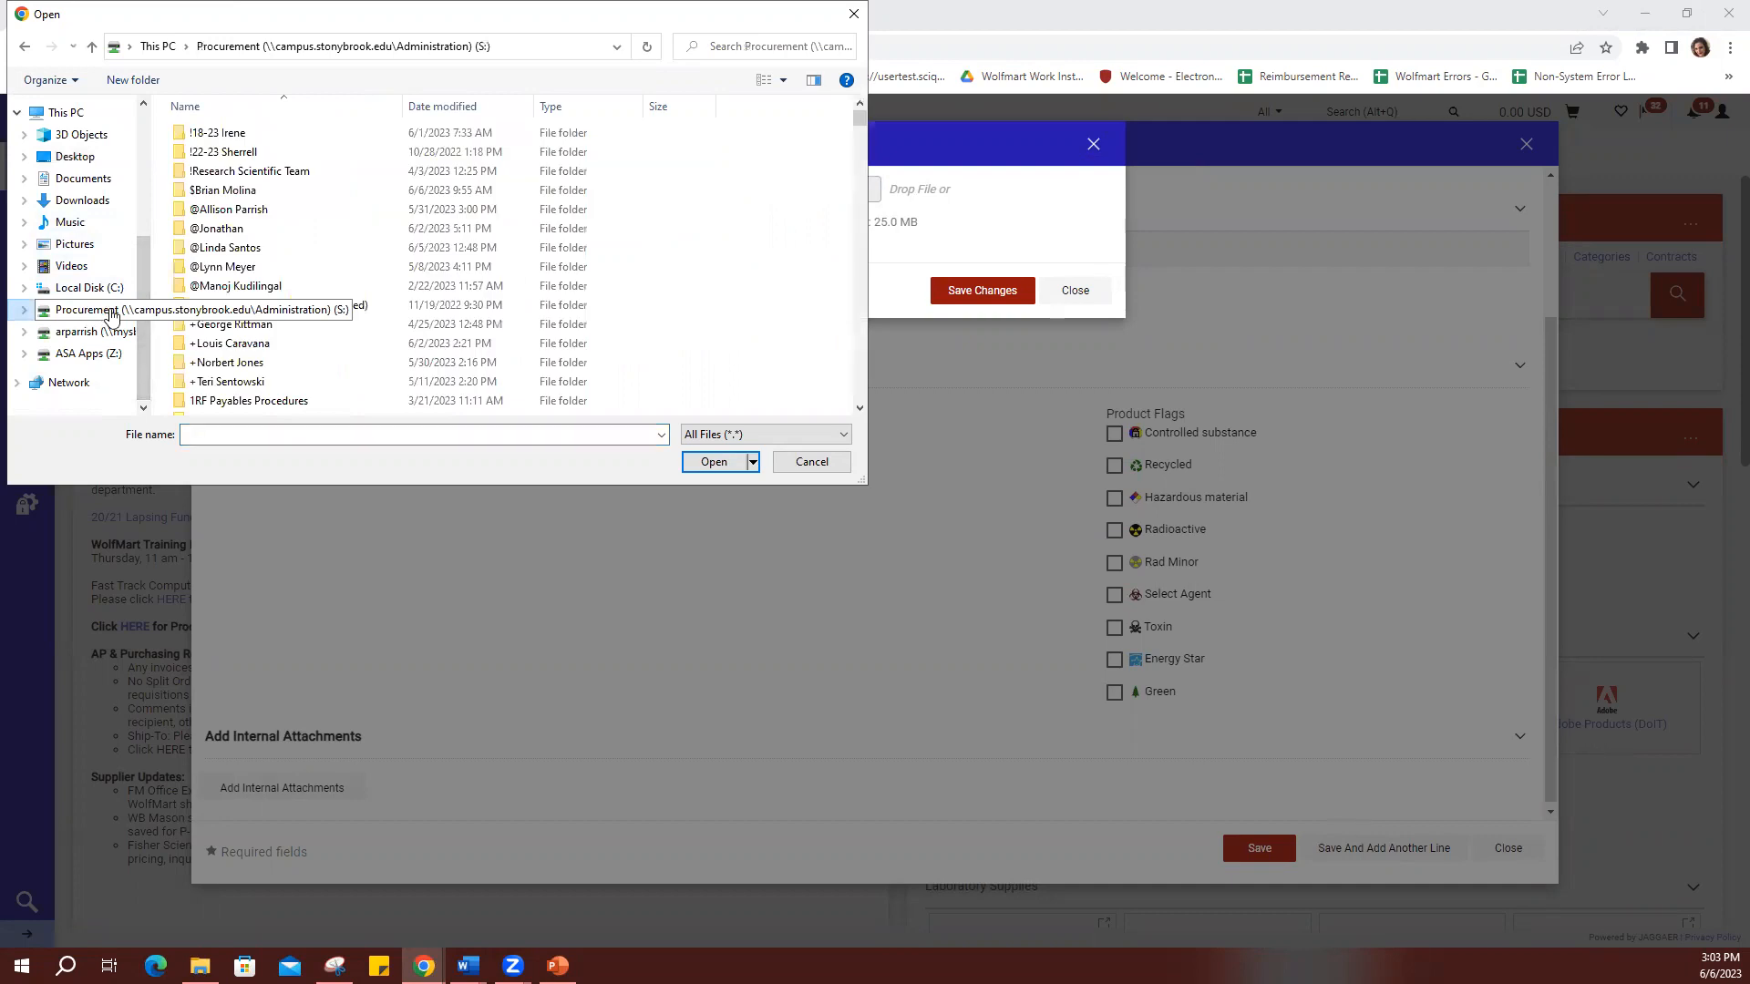
double_click(236, 211)
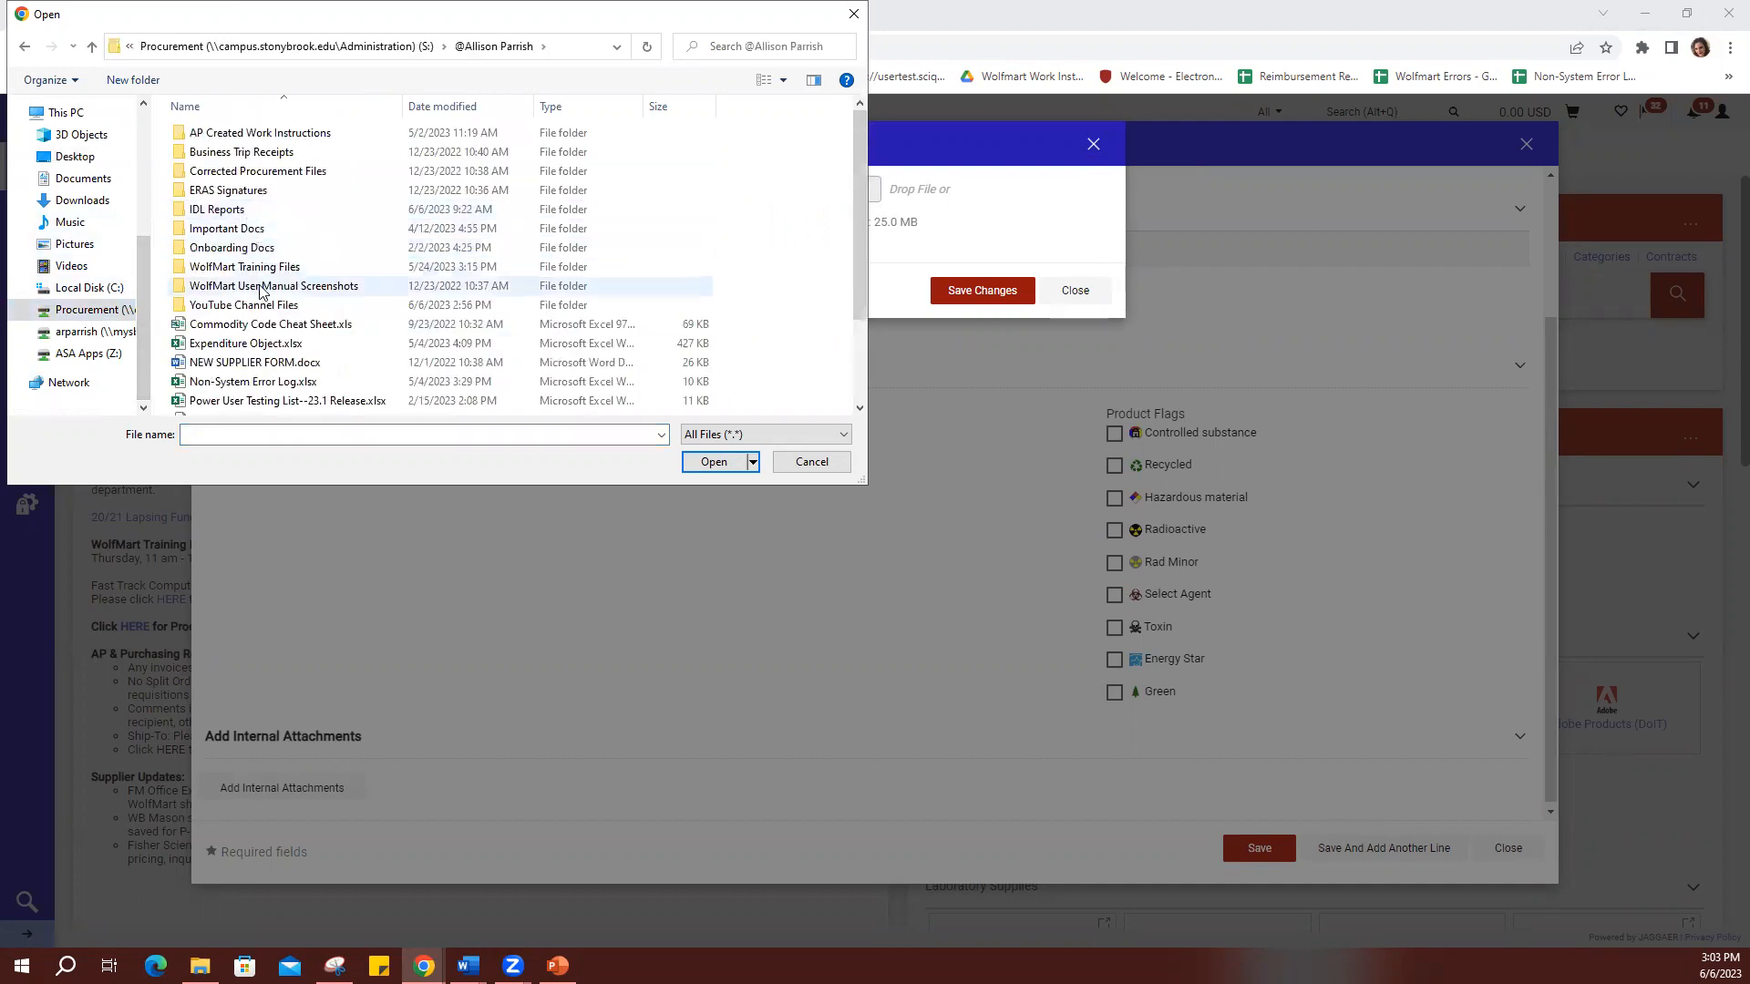
double_click(260, 266)
double_click(228, 171)
left_click(248, 137)
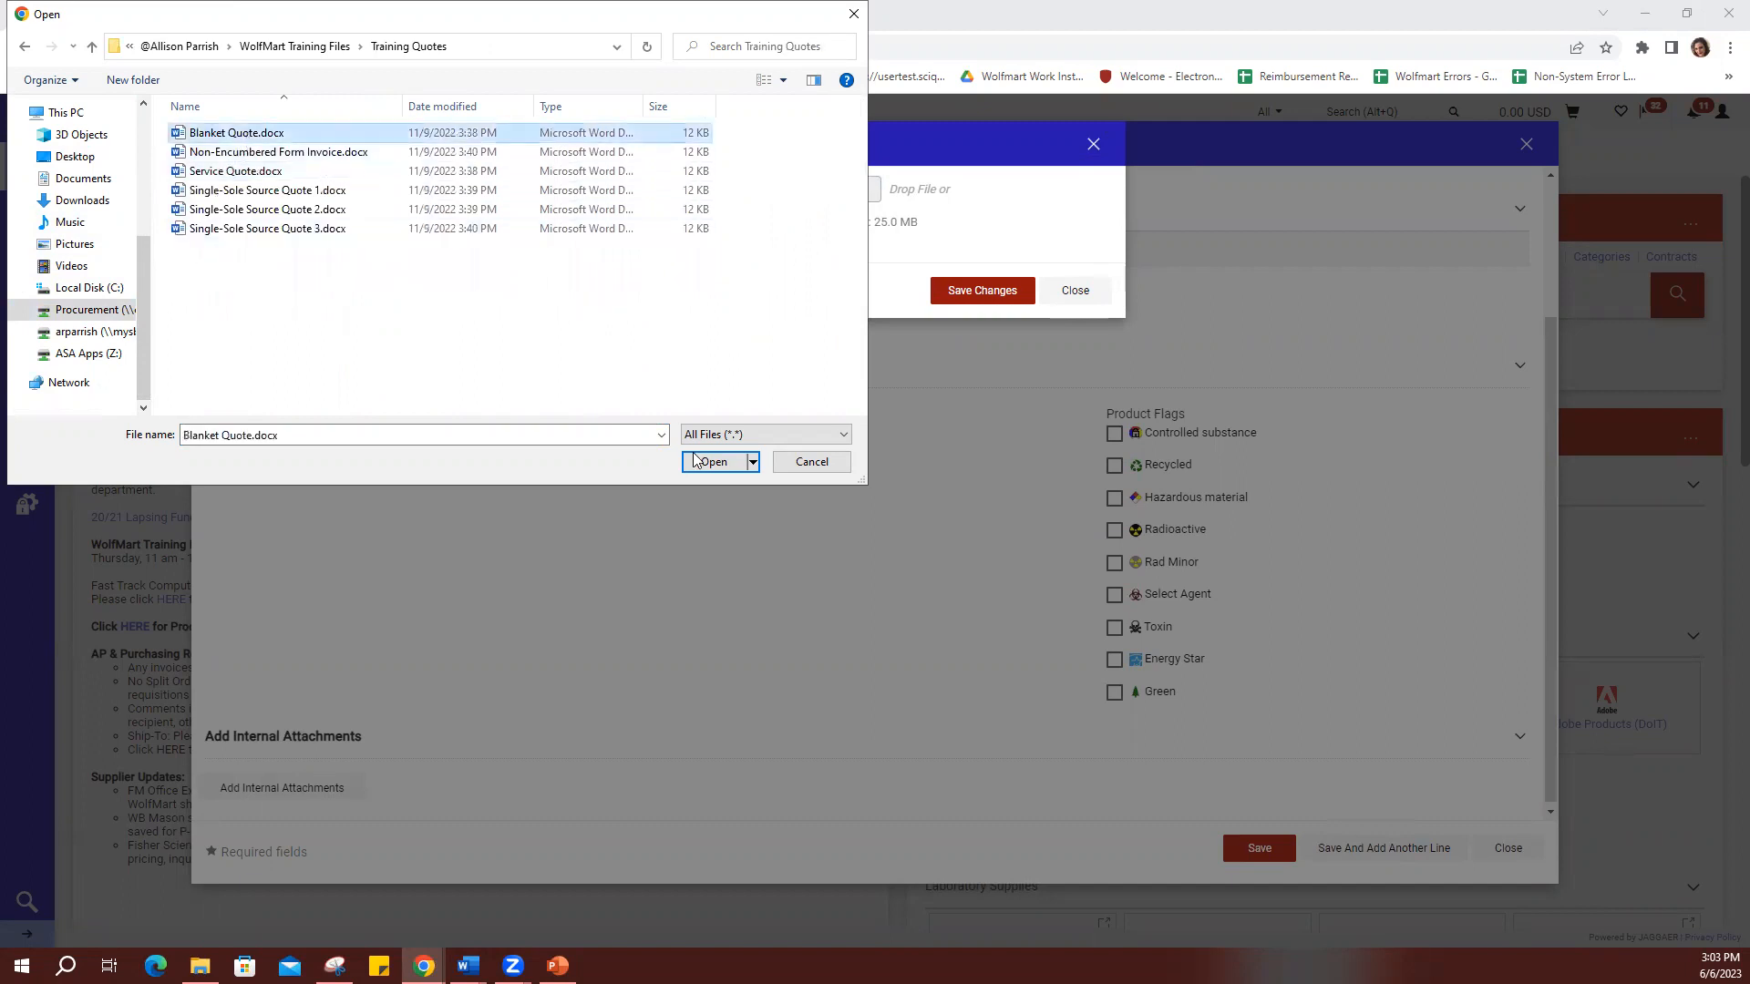
left_click(715, 465)
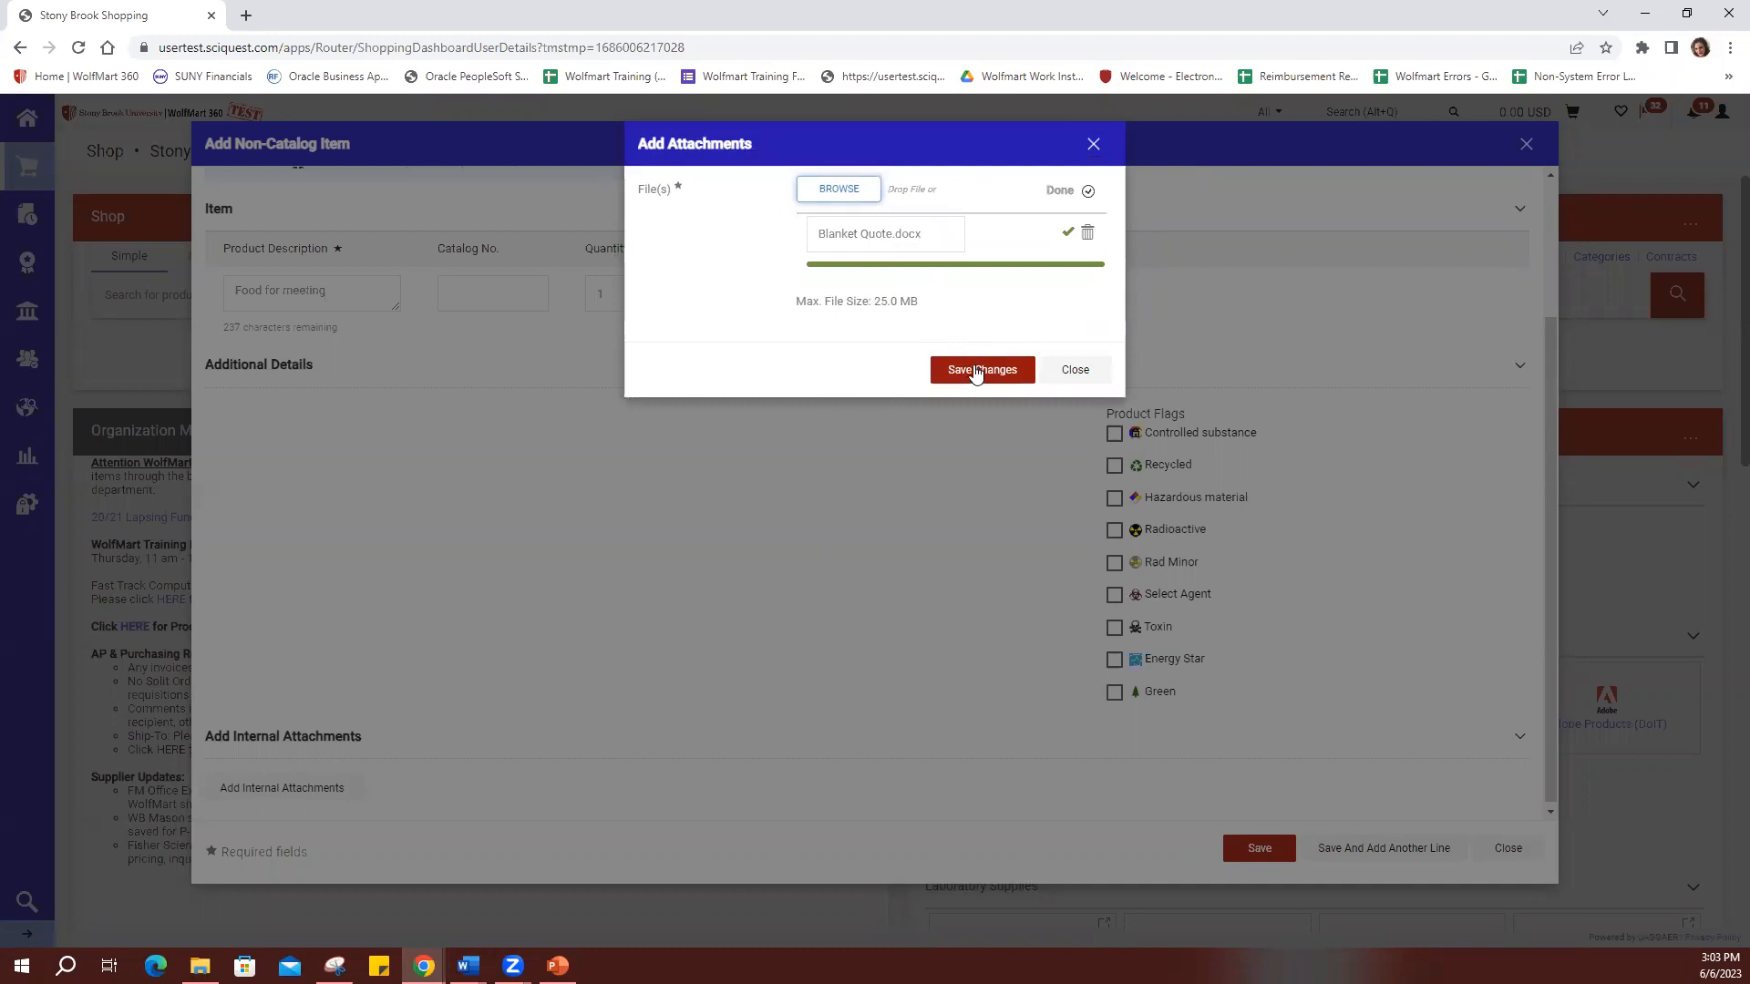
left_click(973, 373)
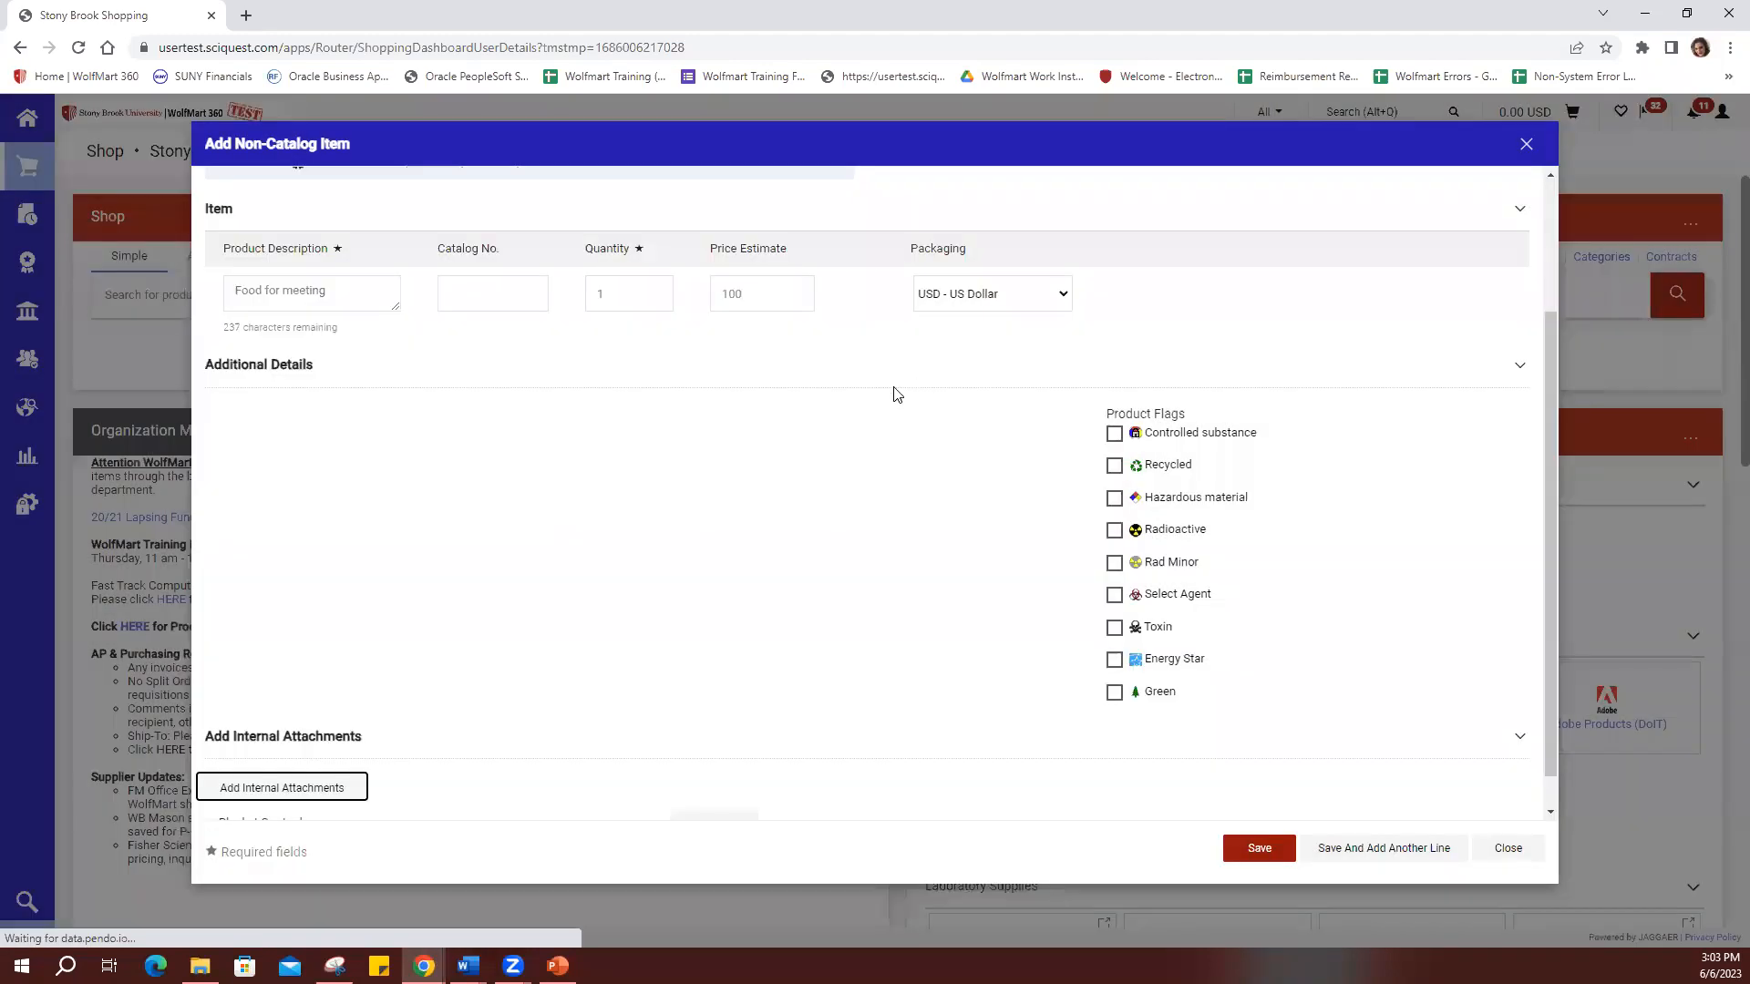
Step: Check the attachment and product flags, and save the food item while adding another line
scroll(543, 633, "down", 1)
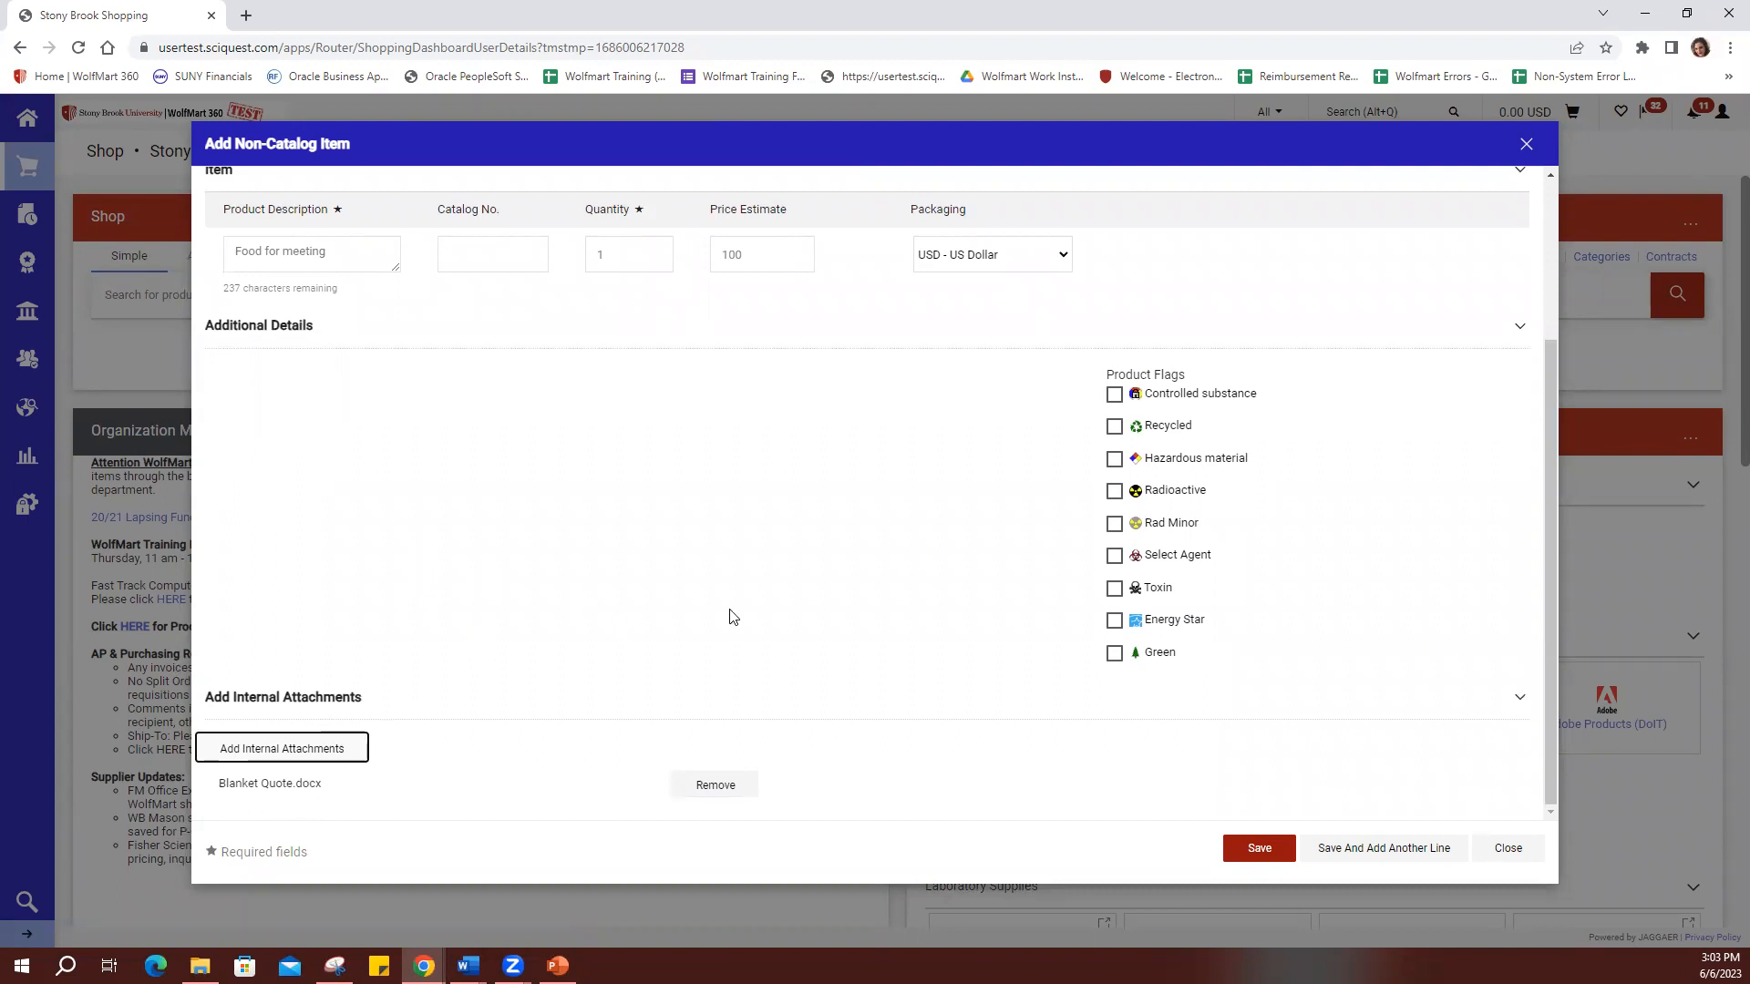
scroll(743, 594, "up", 1)
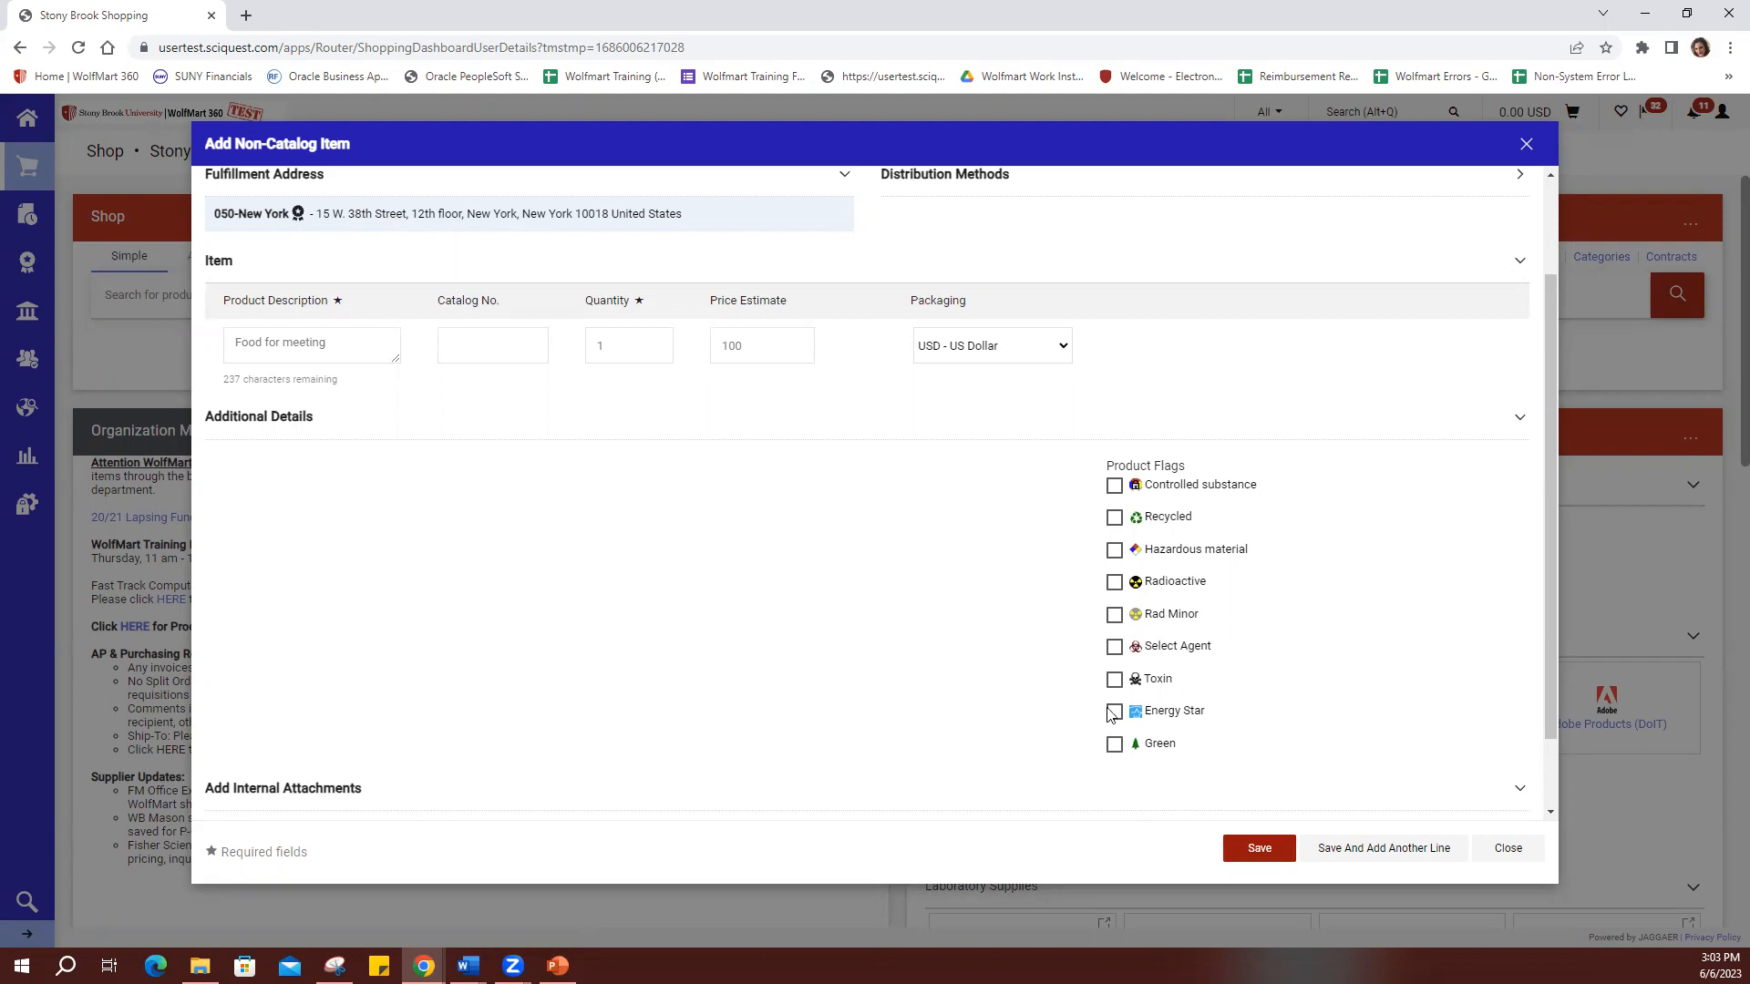
scroll(1340, 650, "down", 1)
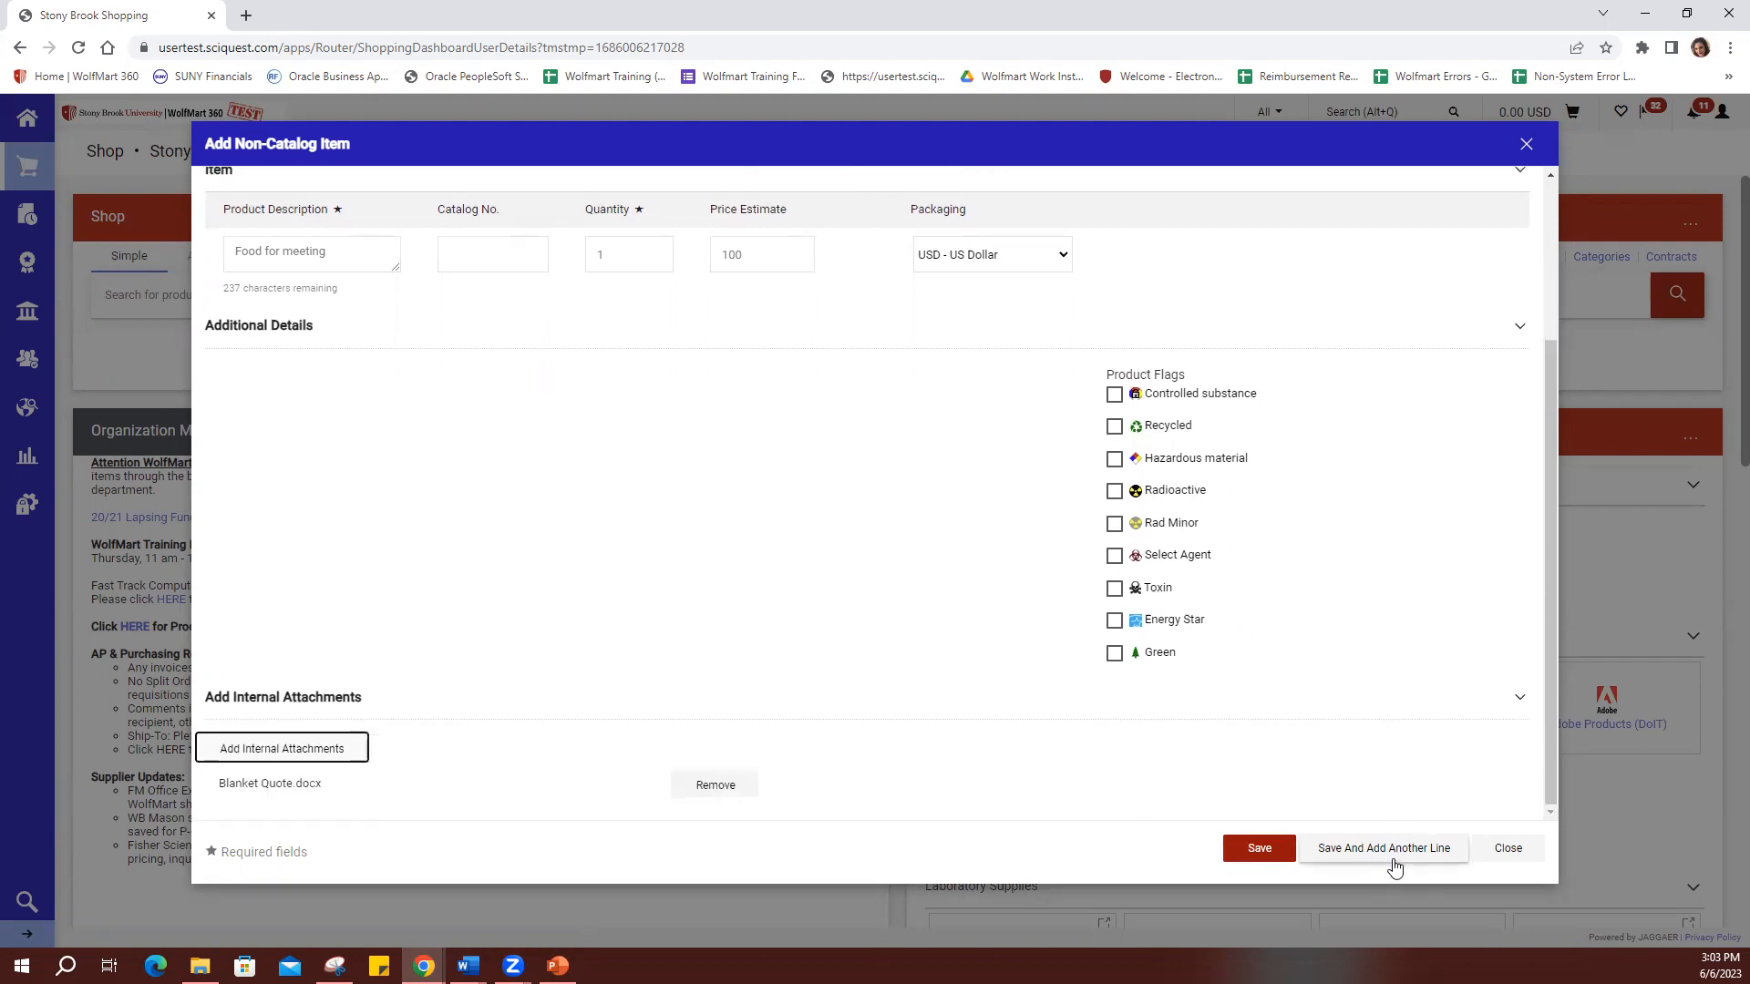
left_click(1399, 857)
Step: Fill in the new line as "Shipping charge" with quantity 1, price estimate 20 and packaging USD - US Dollar
left_click(368, 580)
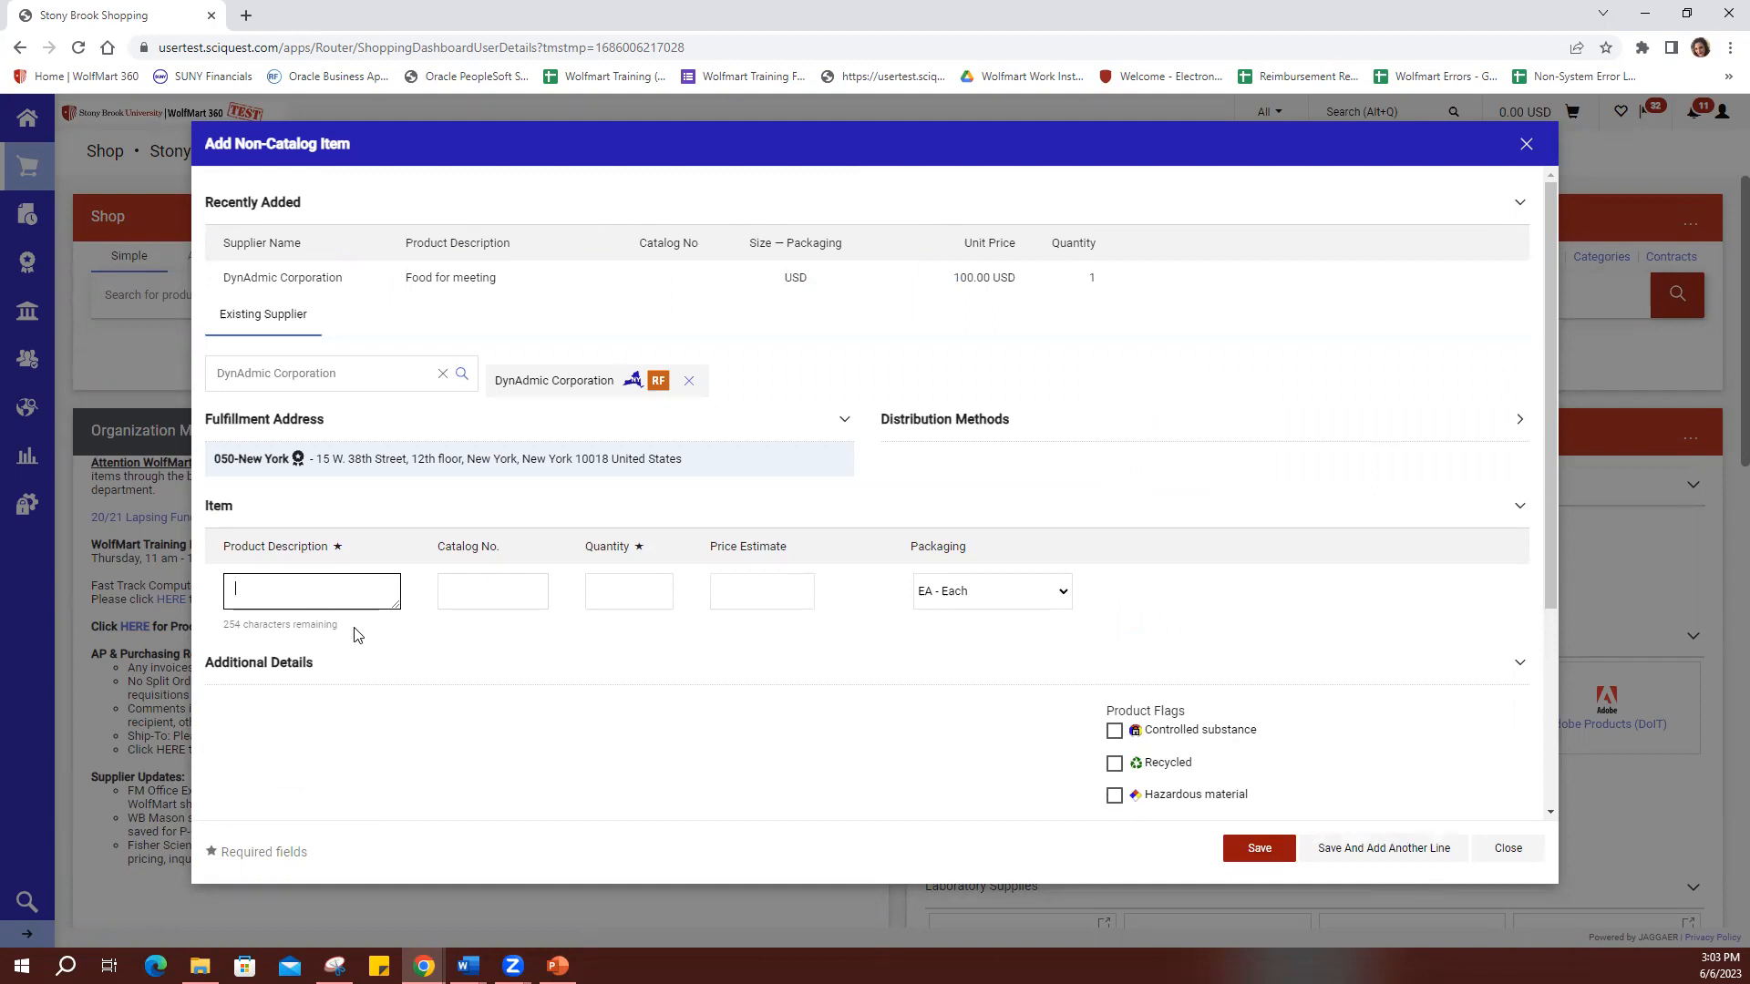
type("Shipping cha")
key("Tab")
key("Tab")
type("1")
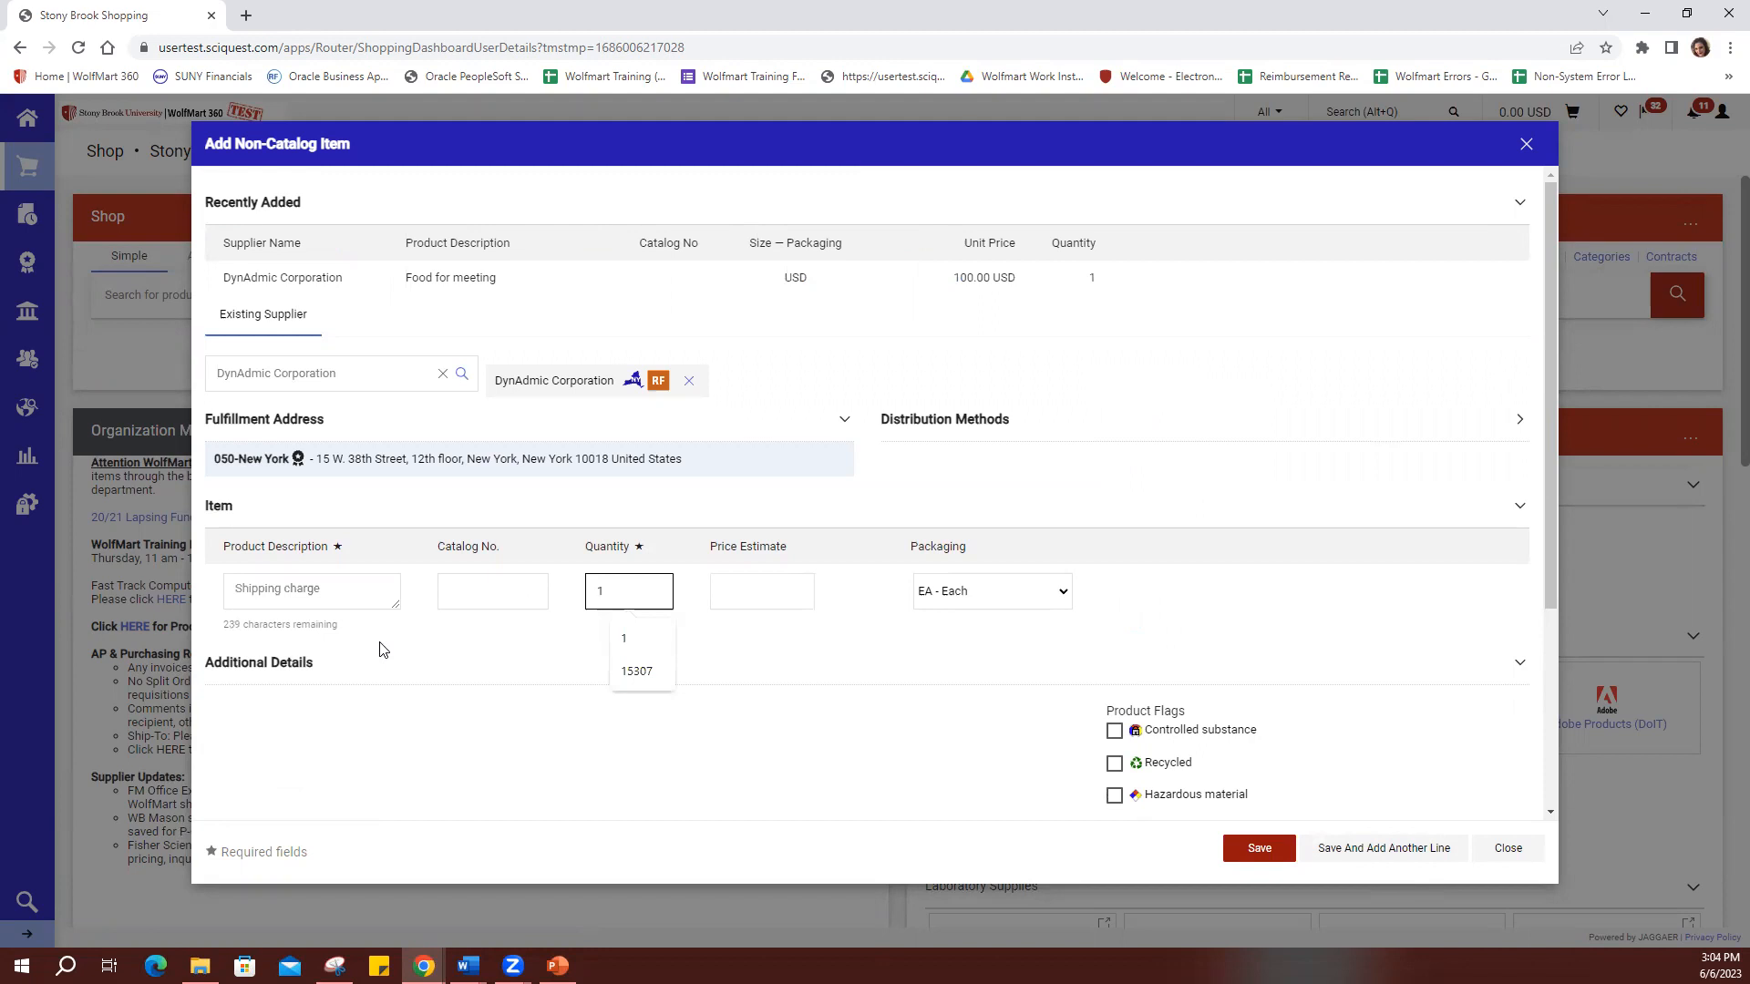
key("Tab")
type("20")
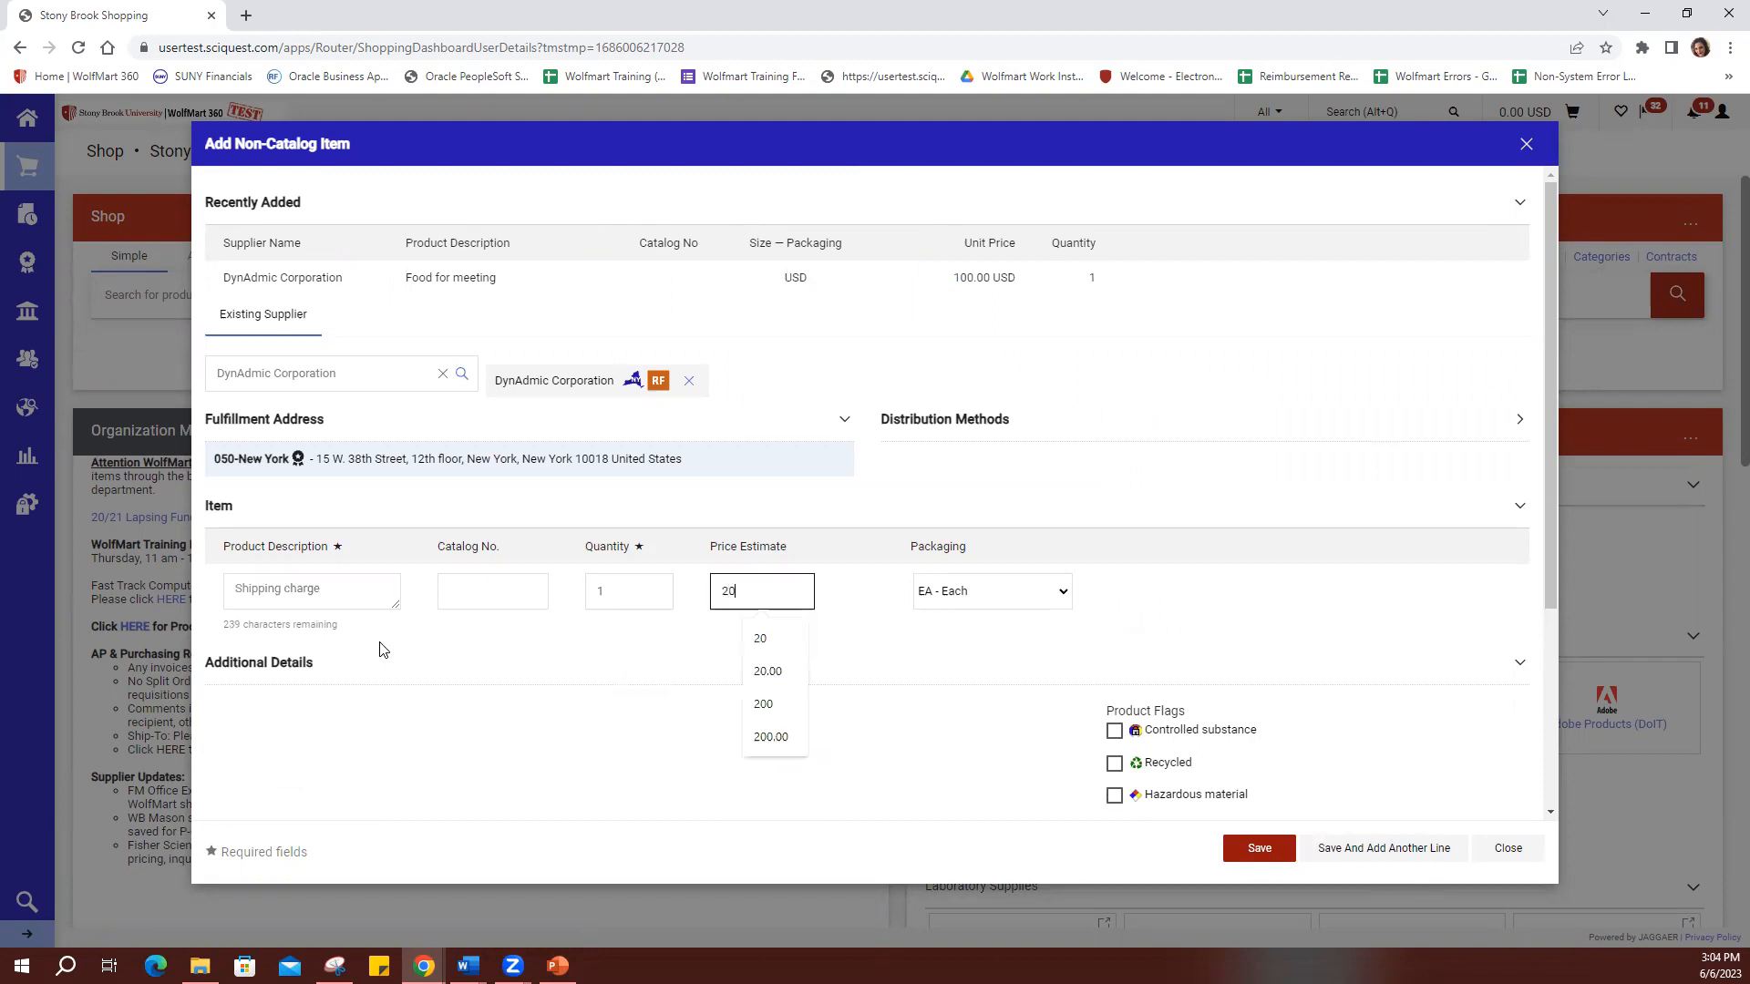
key("Tab")
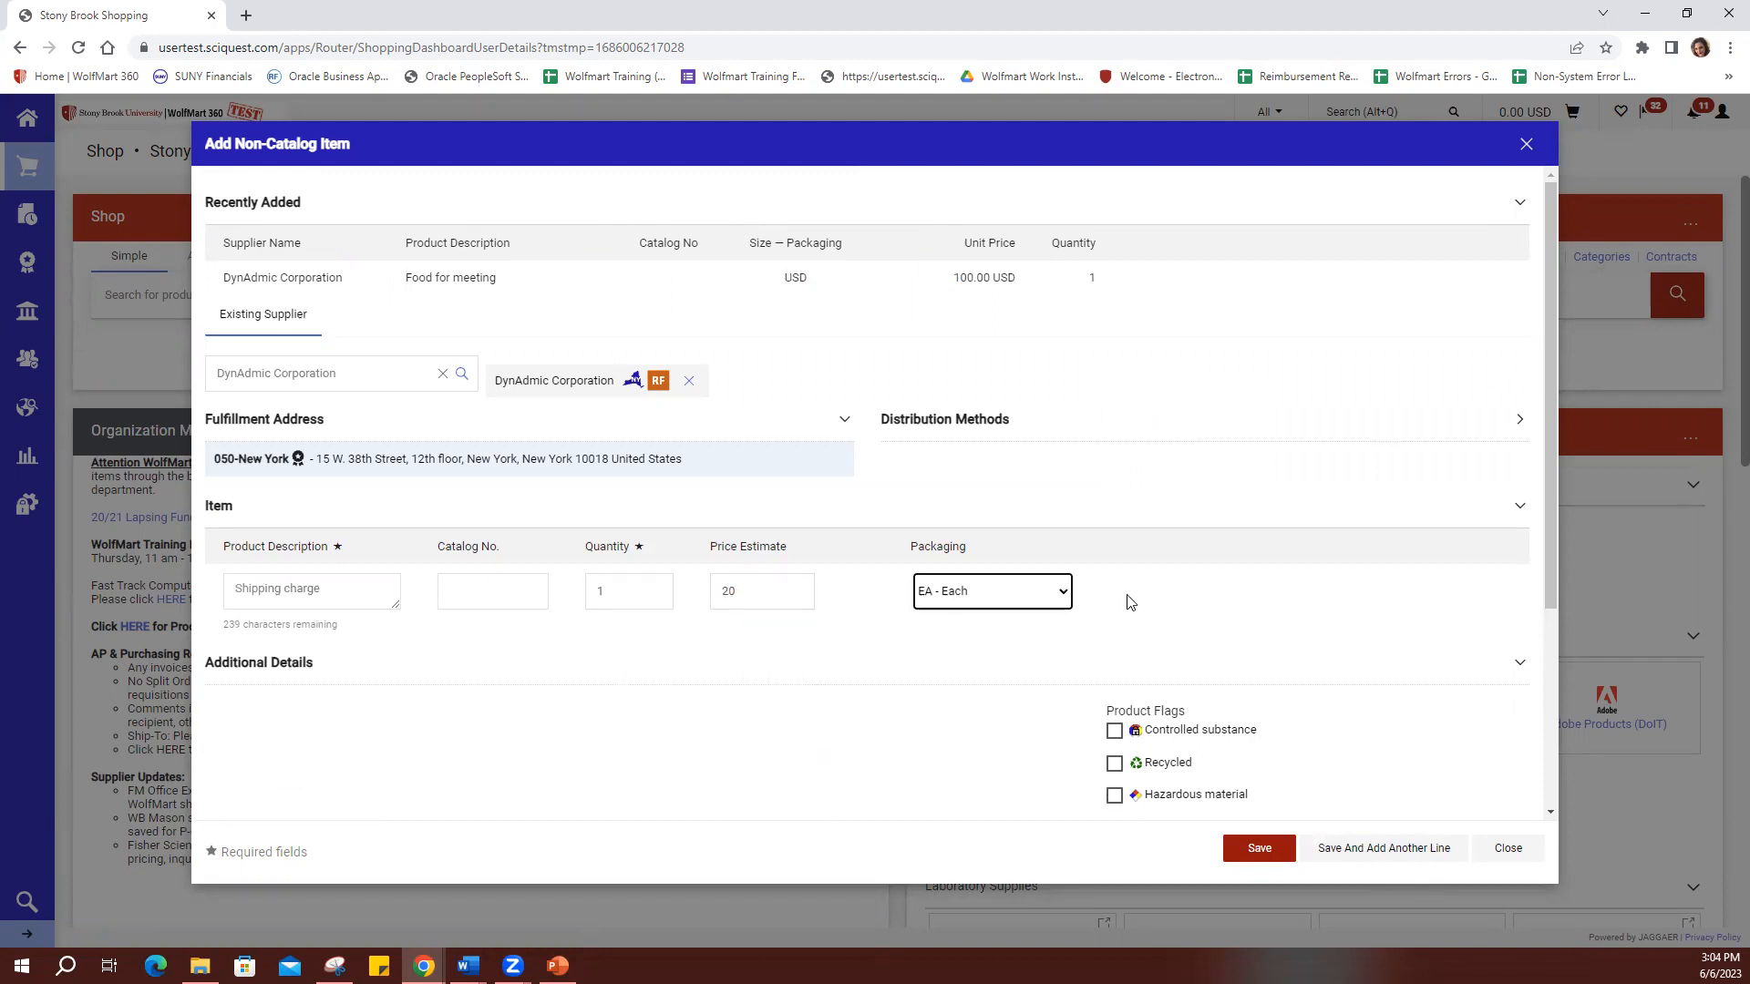
left_click(1066, 591)
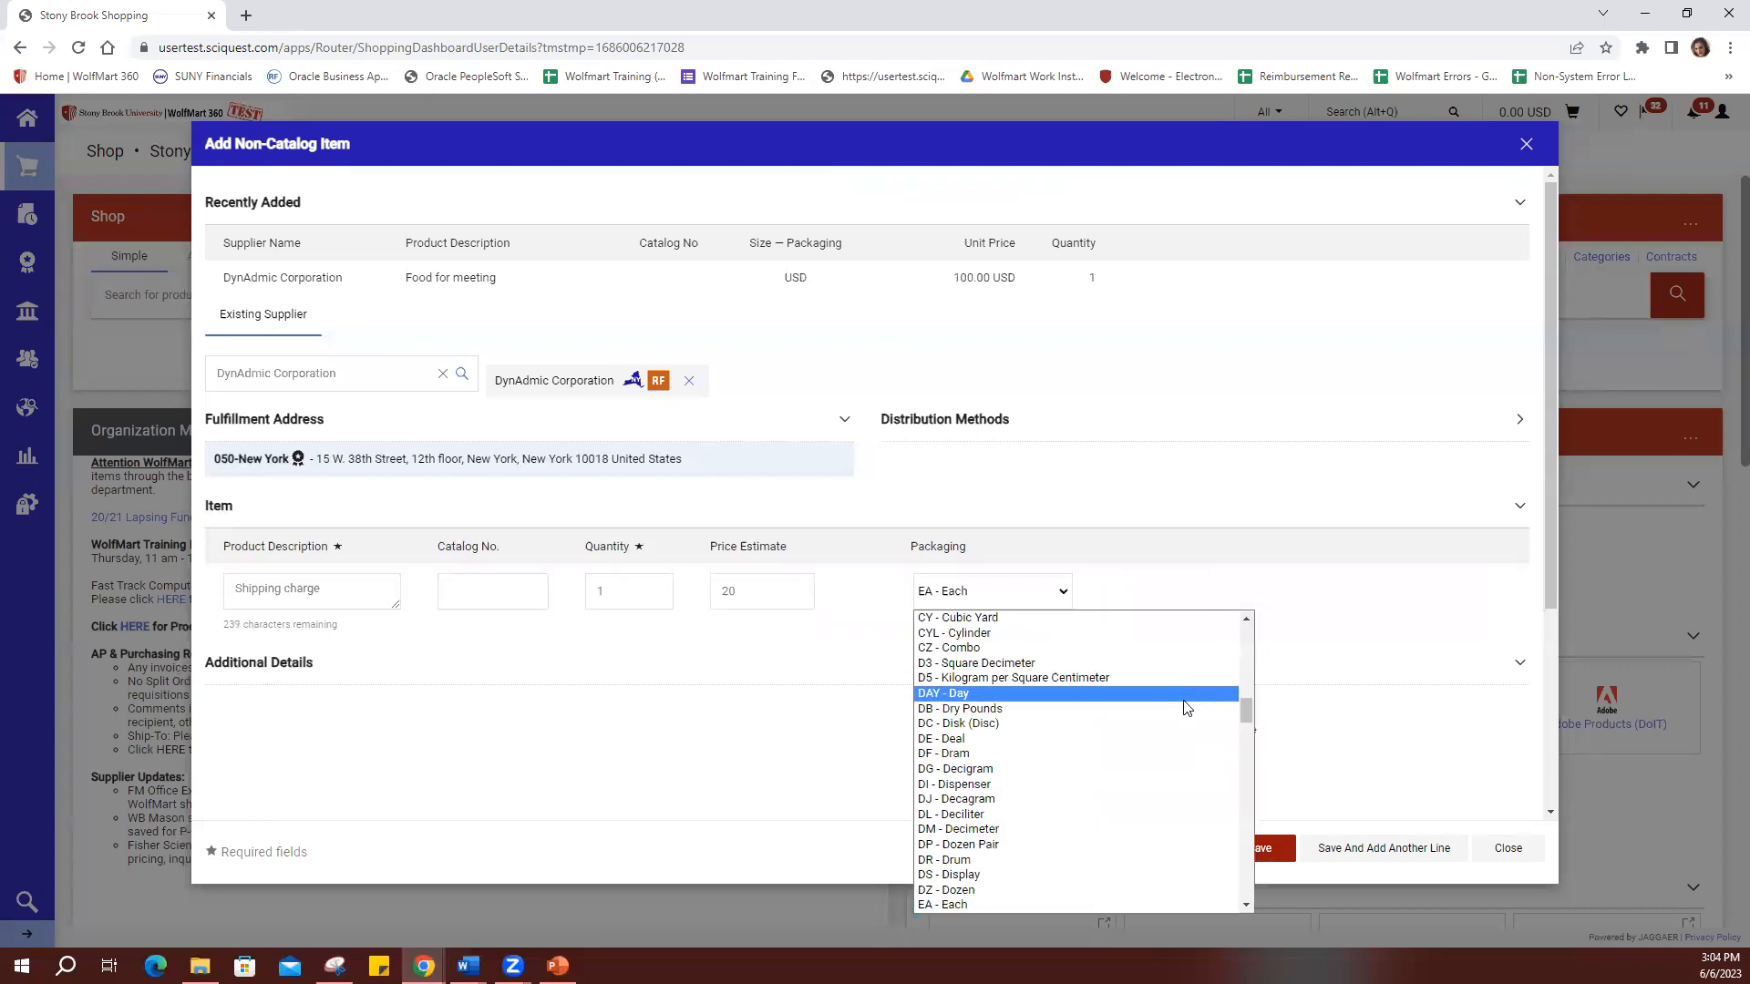
left_click_drag(1248, 717, 1234, 903)
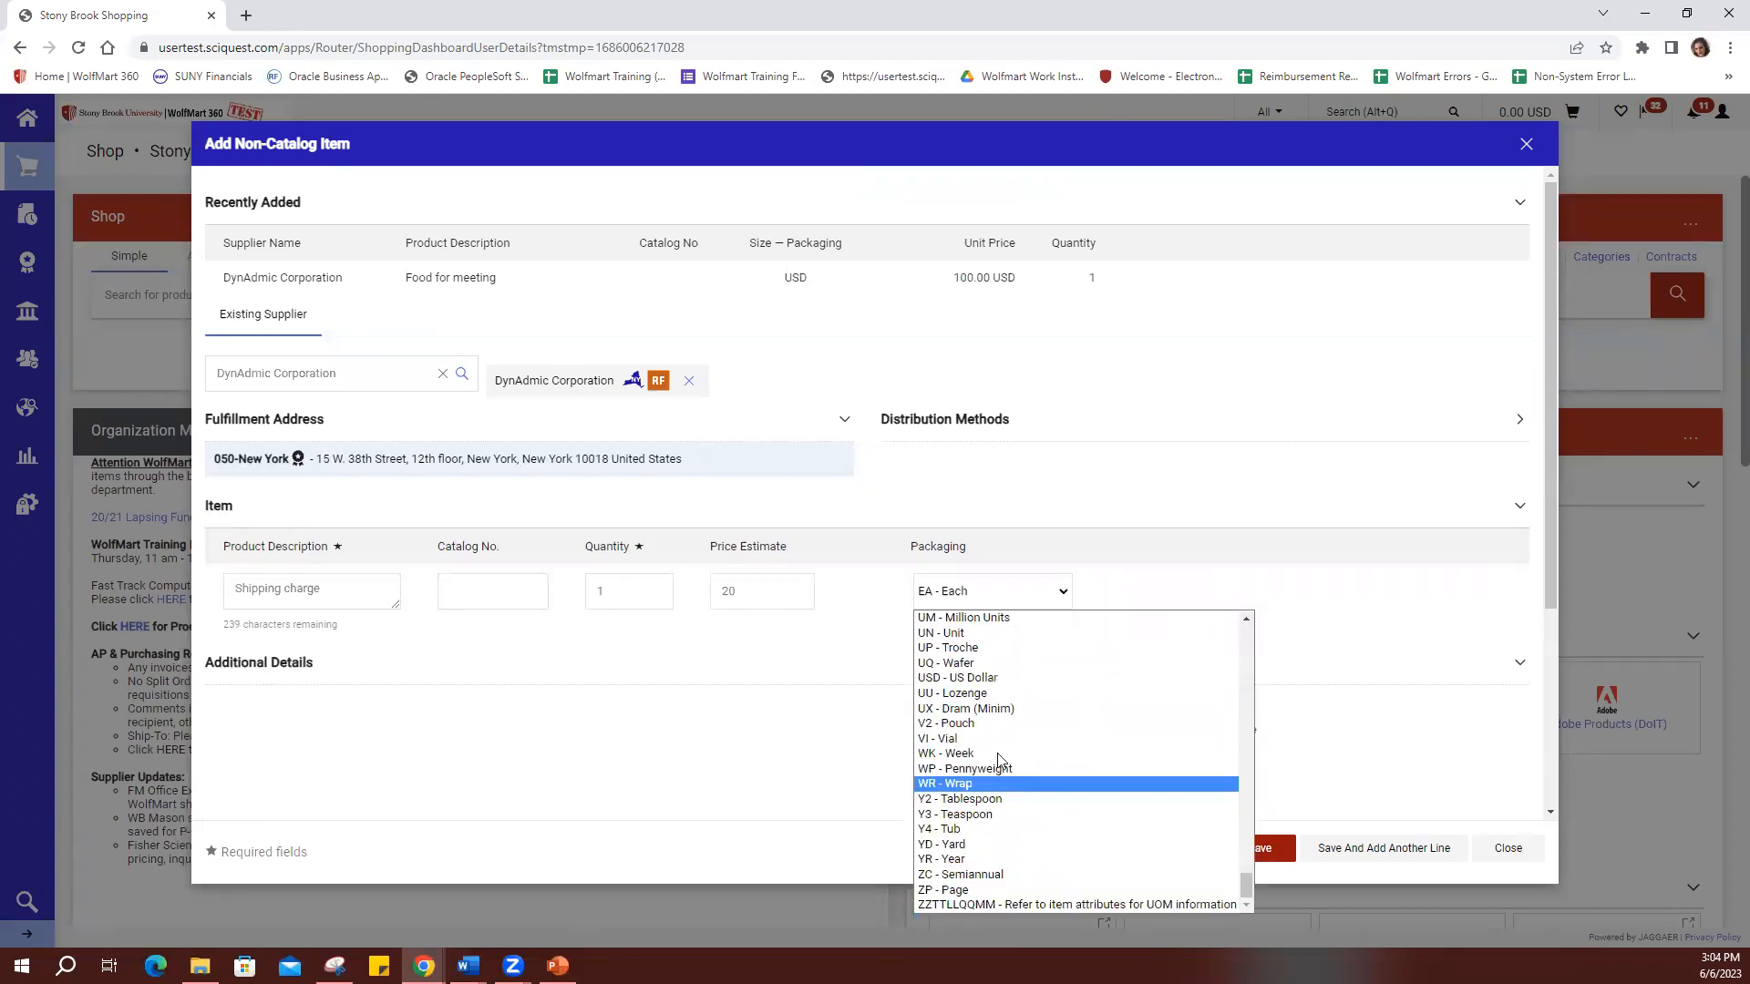
left_click(939, 685)
Step: Save the shipping charge line without adding more items and open the full shopping cart
scroll(1194, 632, "down", 1)
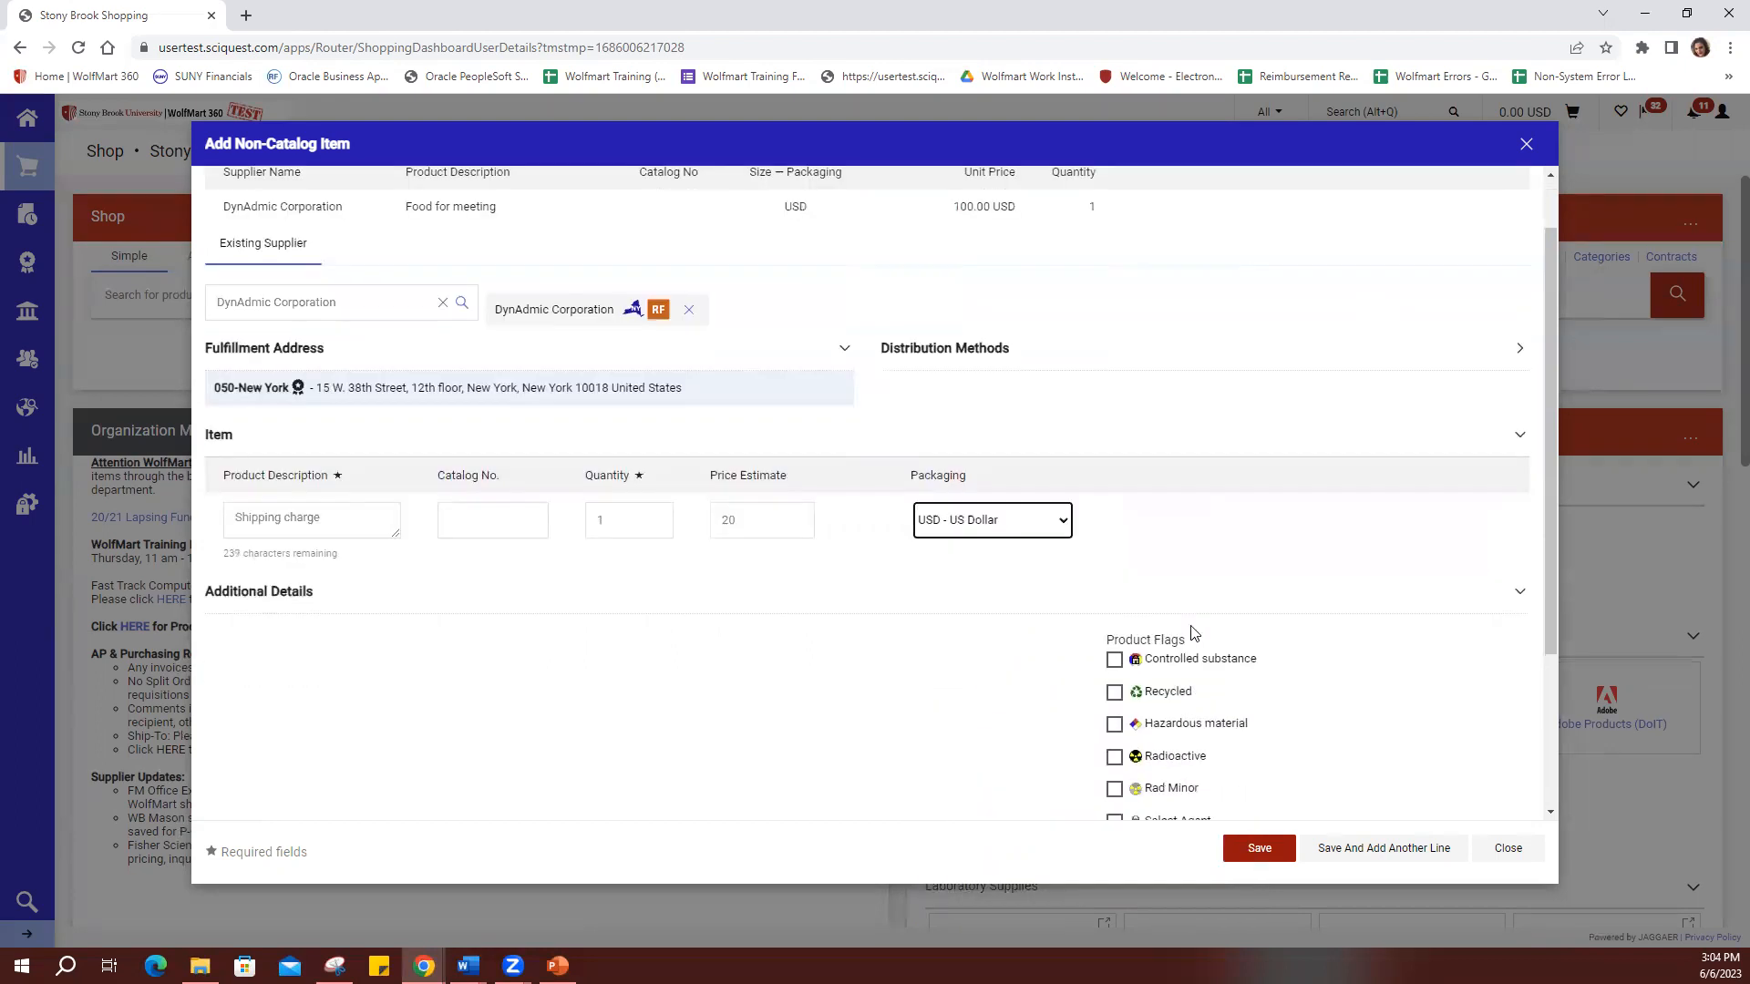
scroll(1194, 633, "down", 2)
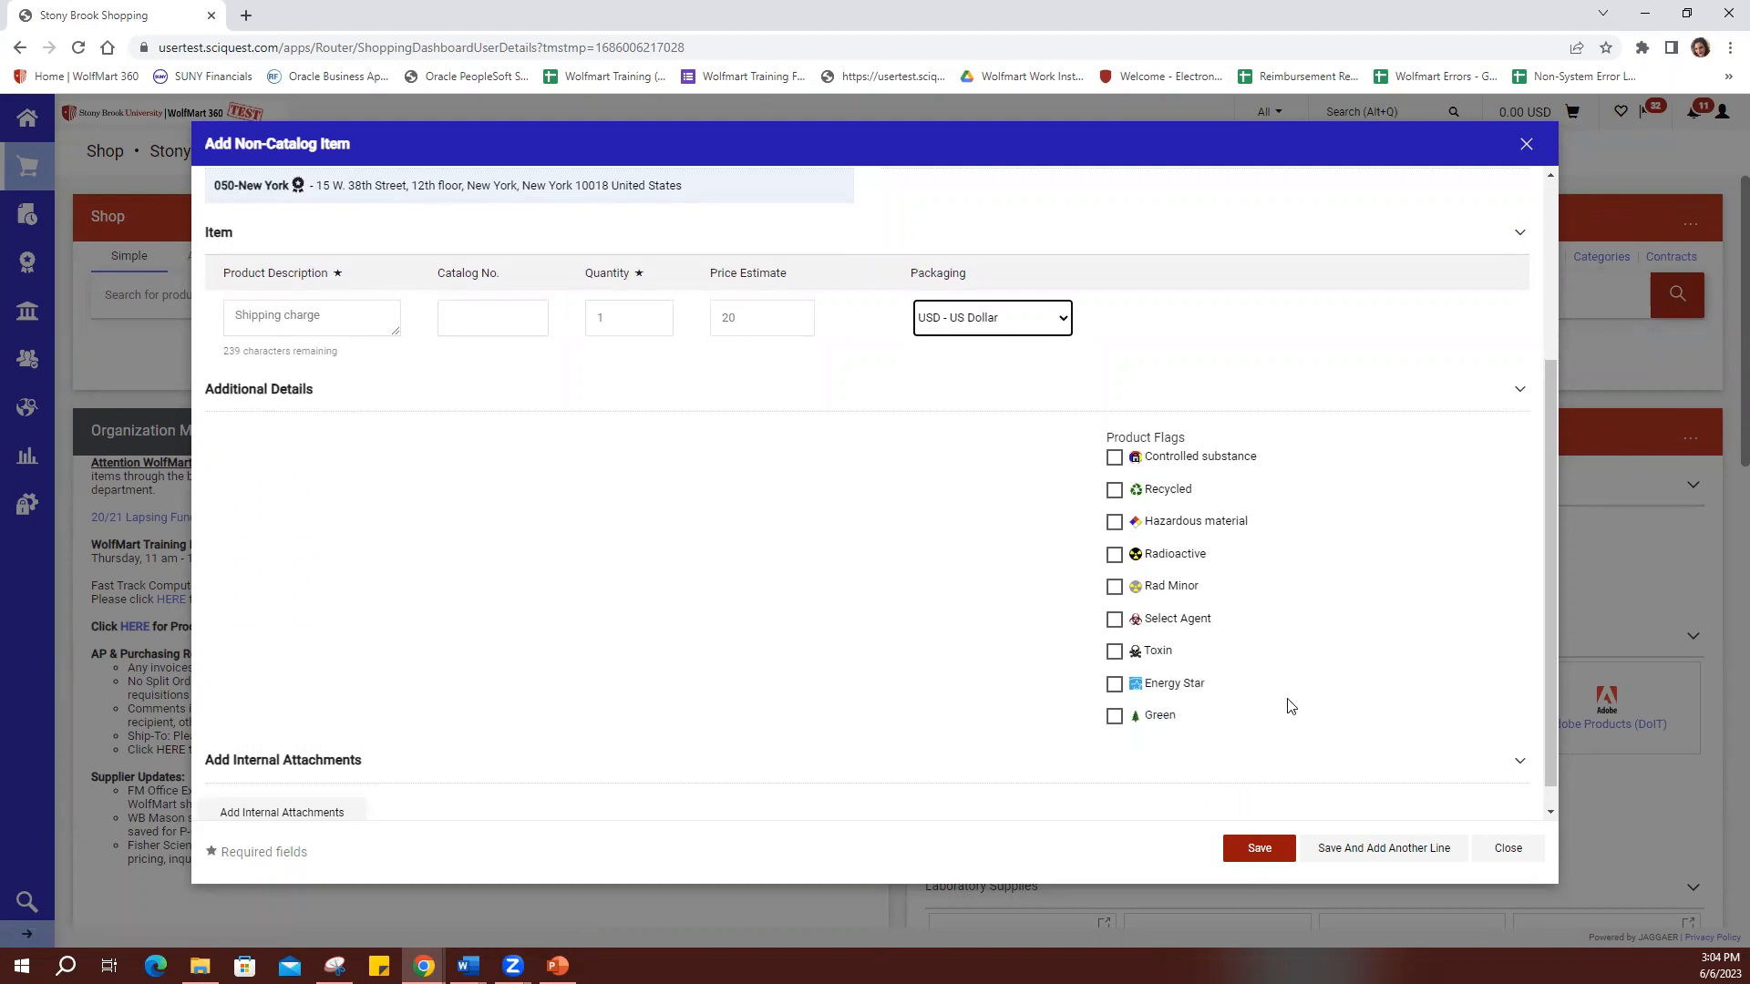
left_click(1276, 850)
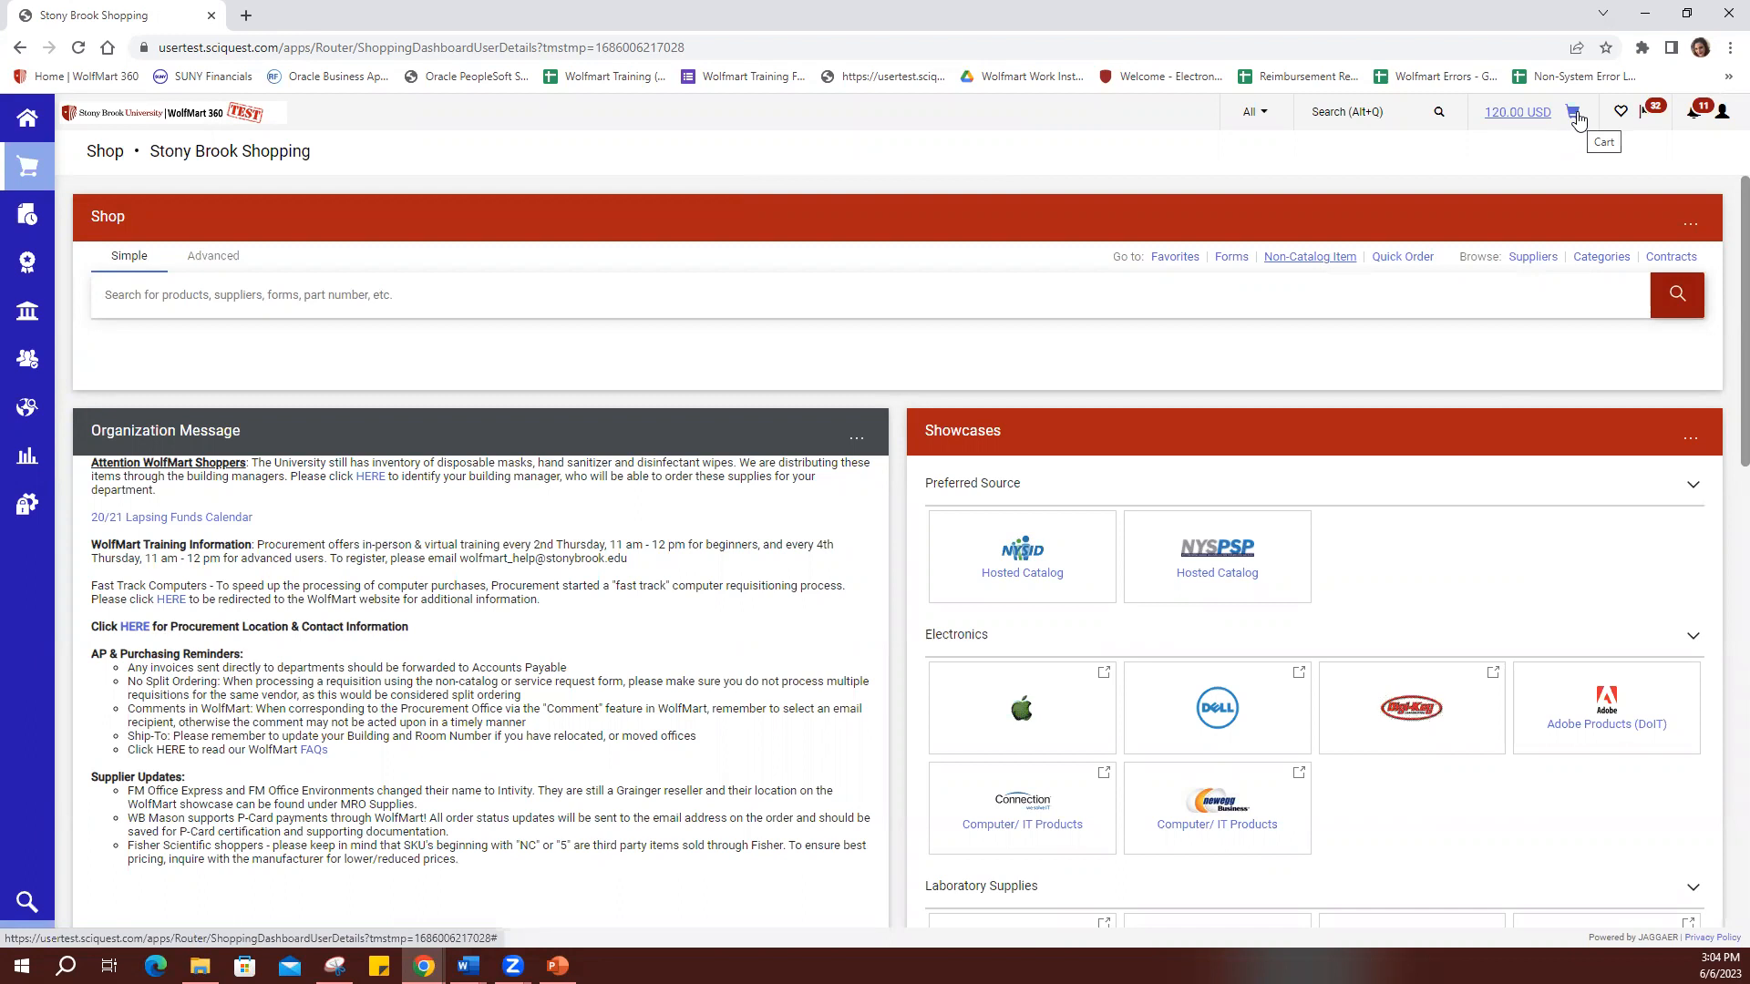
left_click(1575, 115)
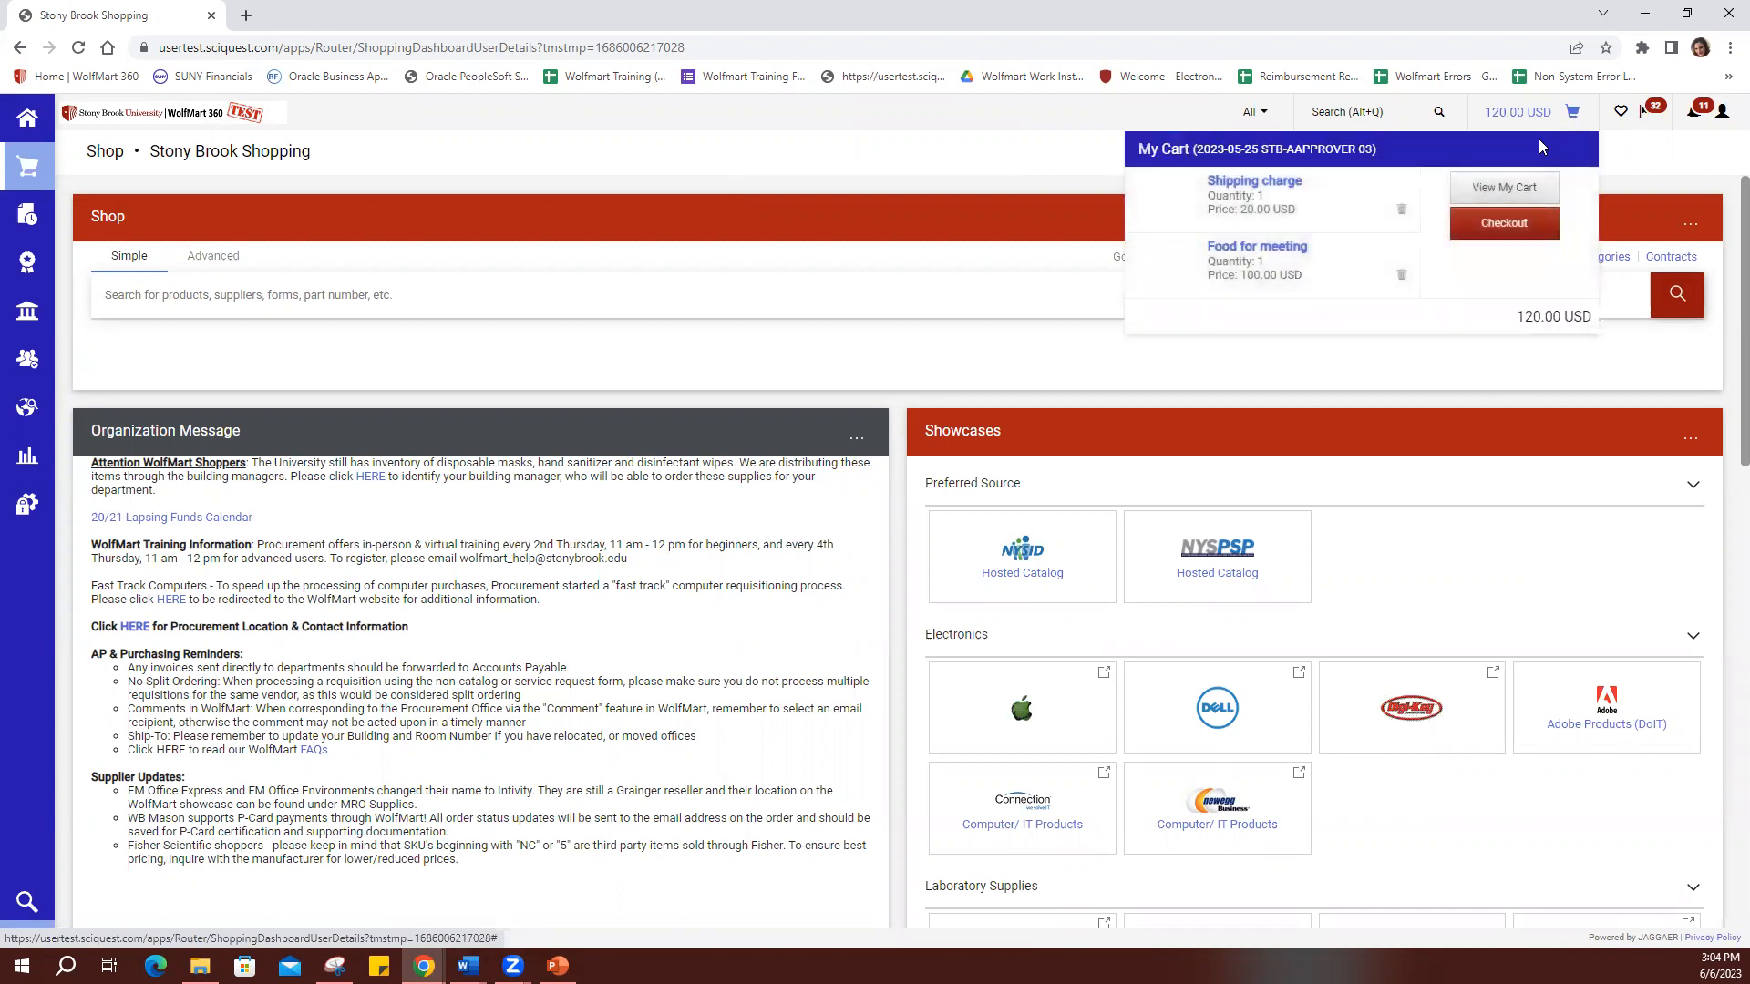
left_click(1505, 188)
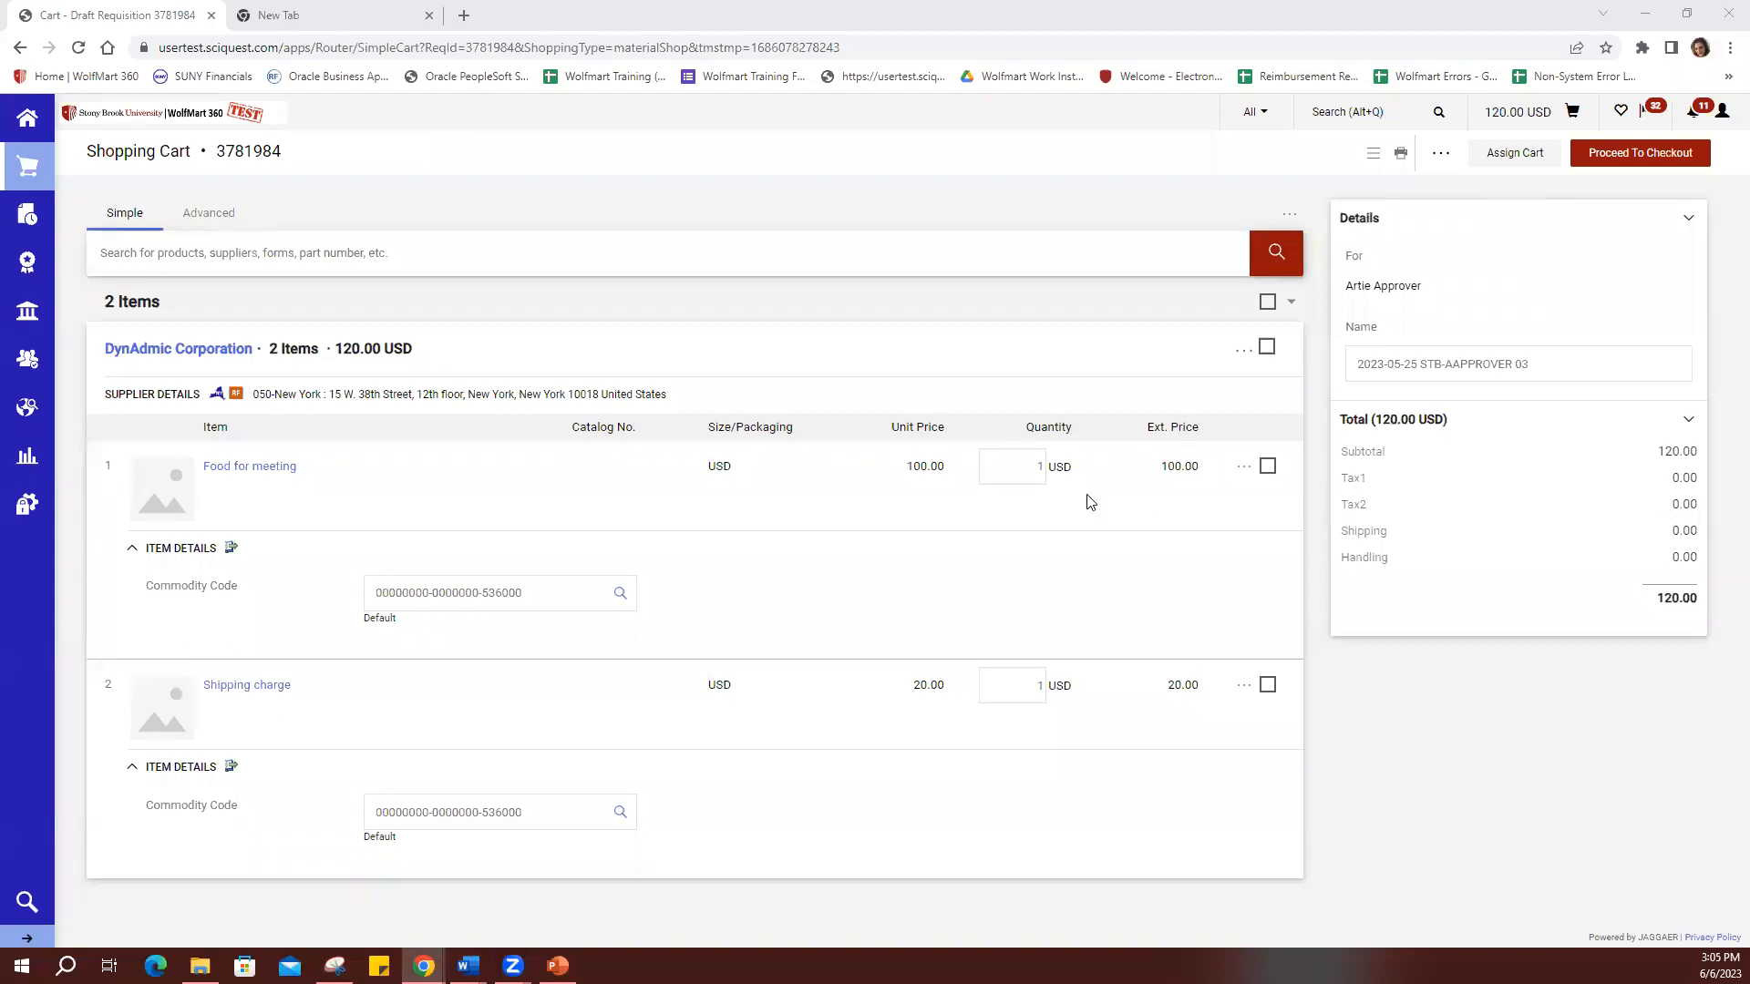
Step: Open the Understanding Commodity Codes page from the step-by-step training instructions on the WolfMart 360 website in the other browser tab
left_click(345, 20)
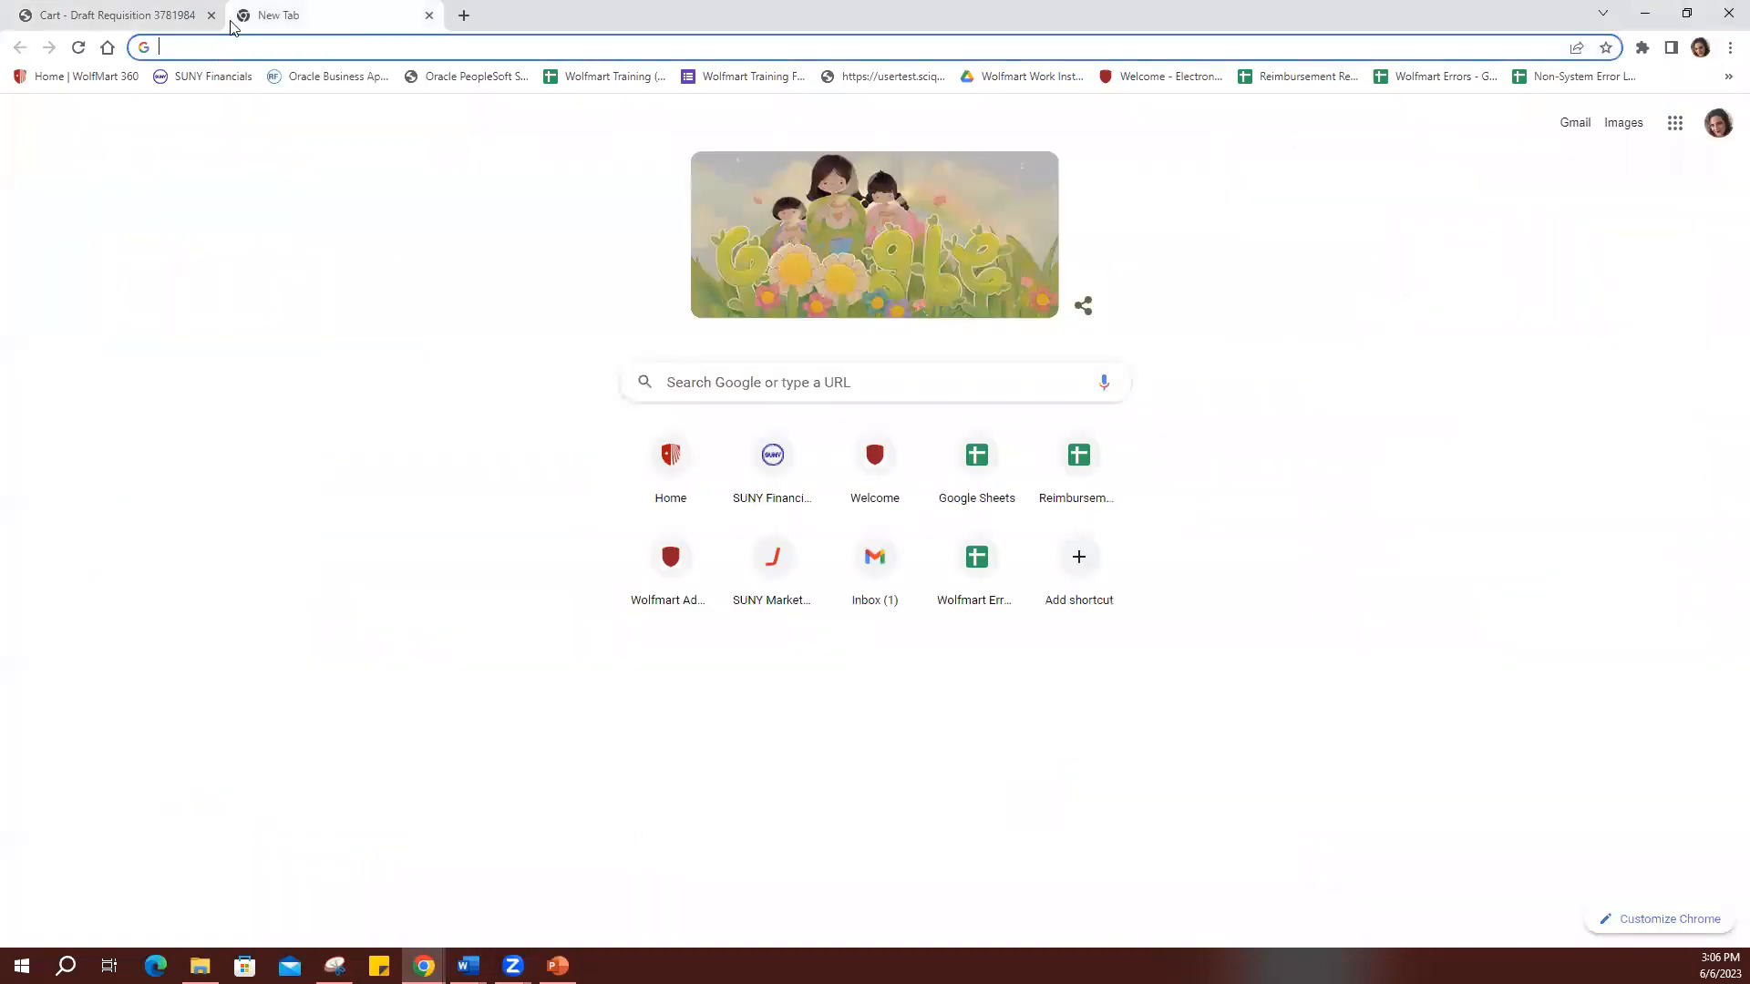
left_click(122, 78)
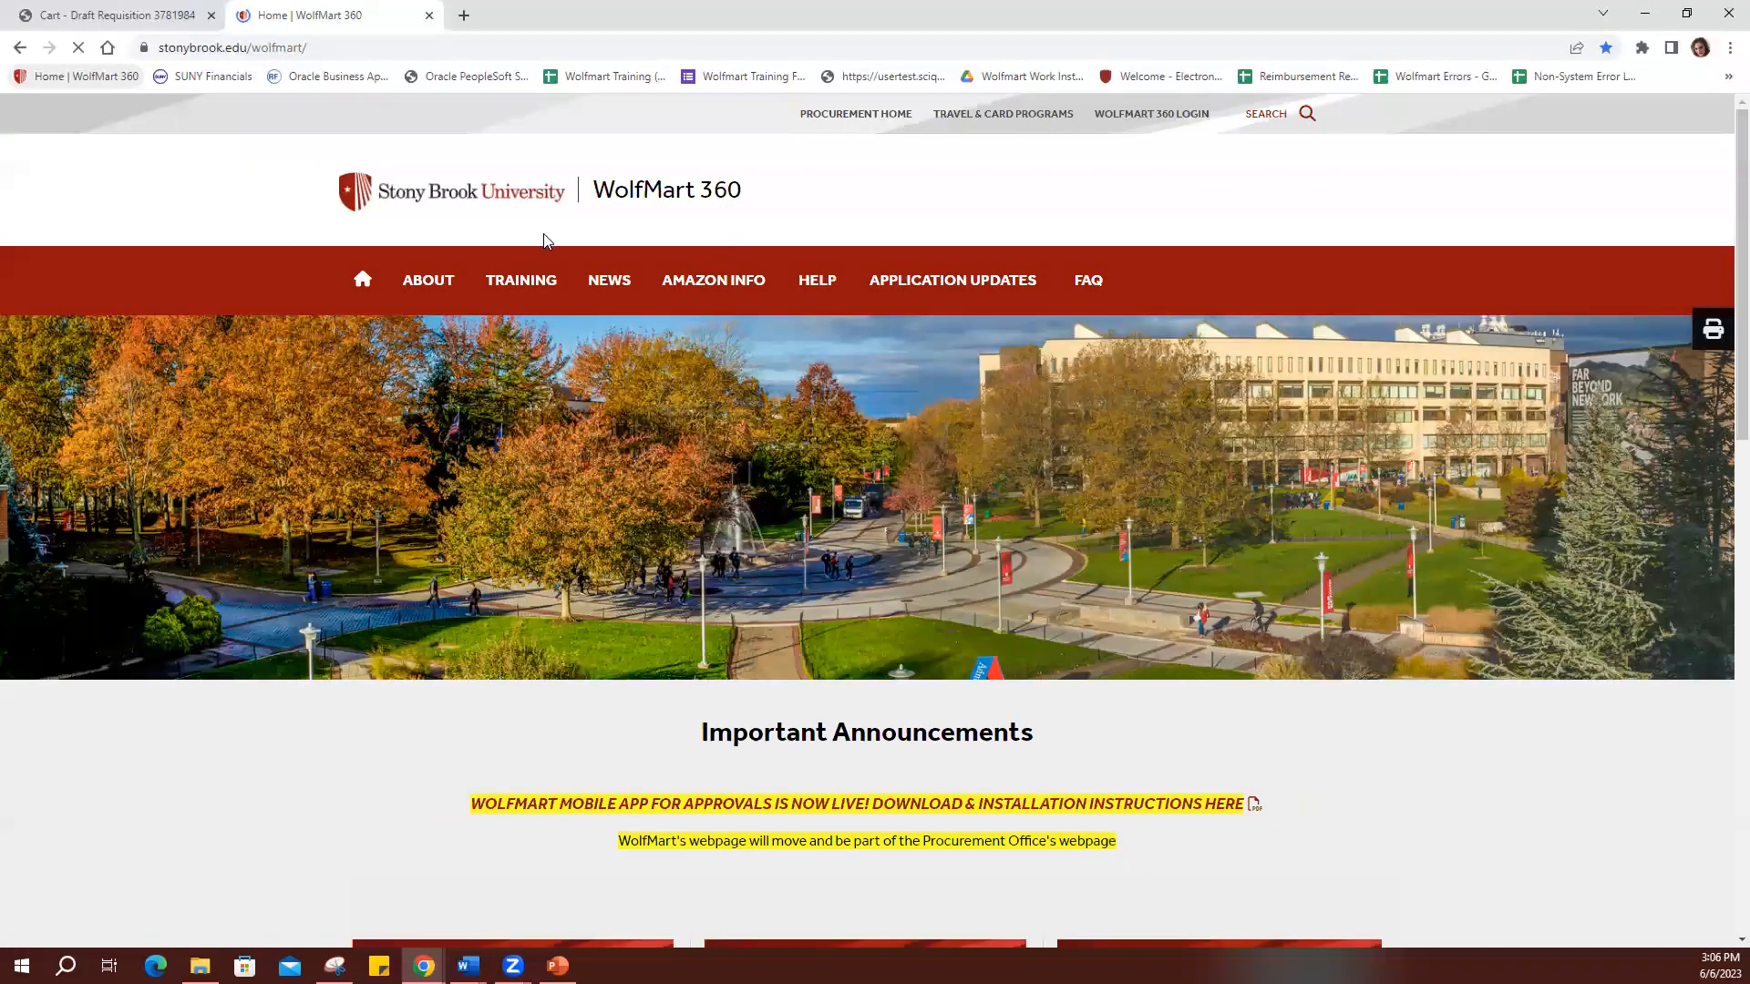
mouse_move(532, 274)
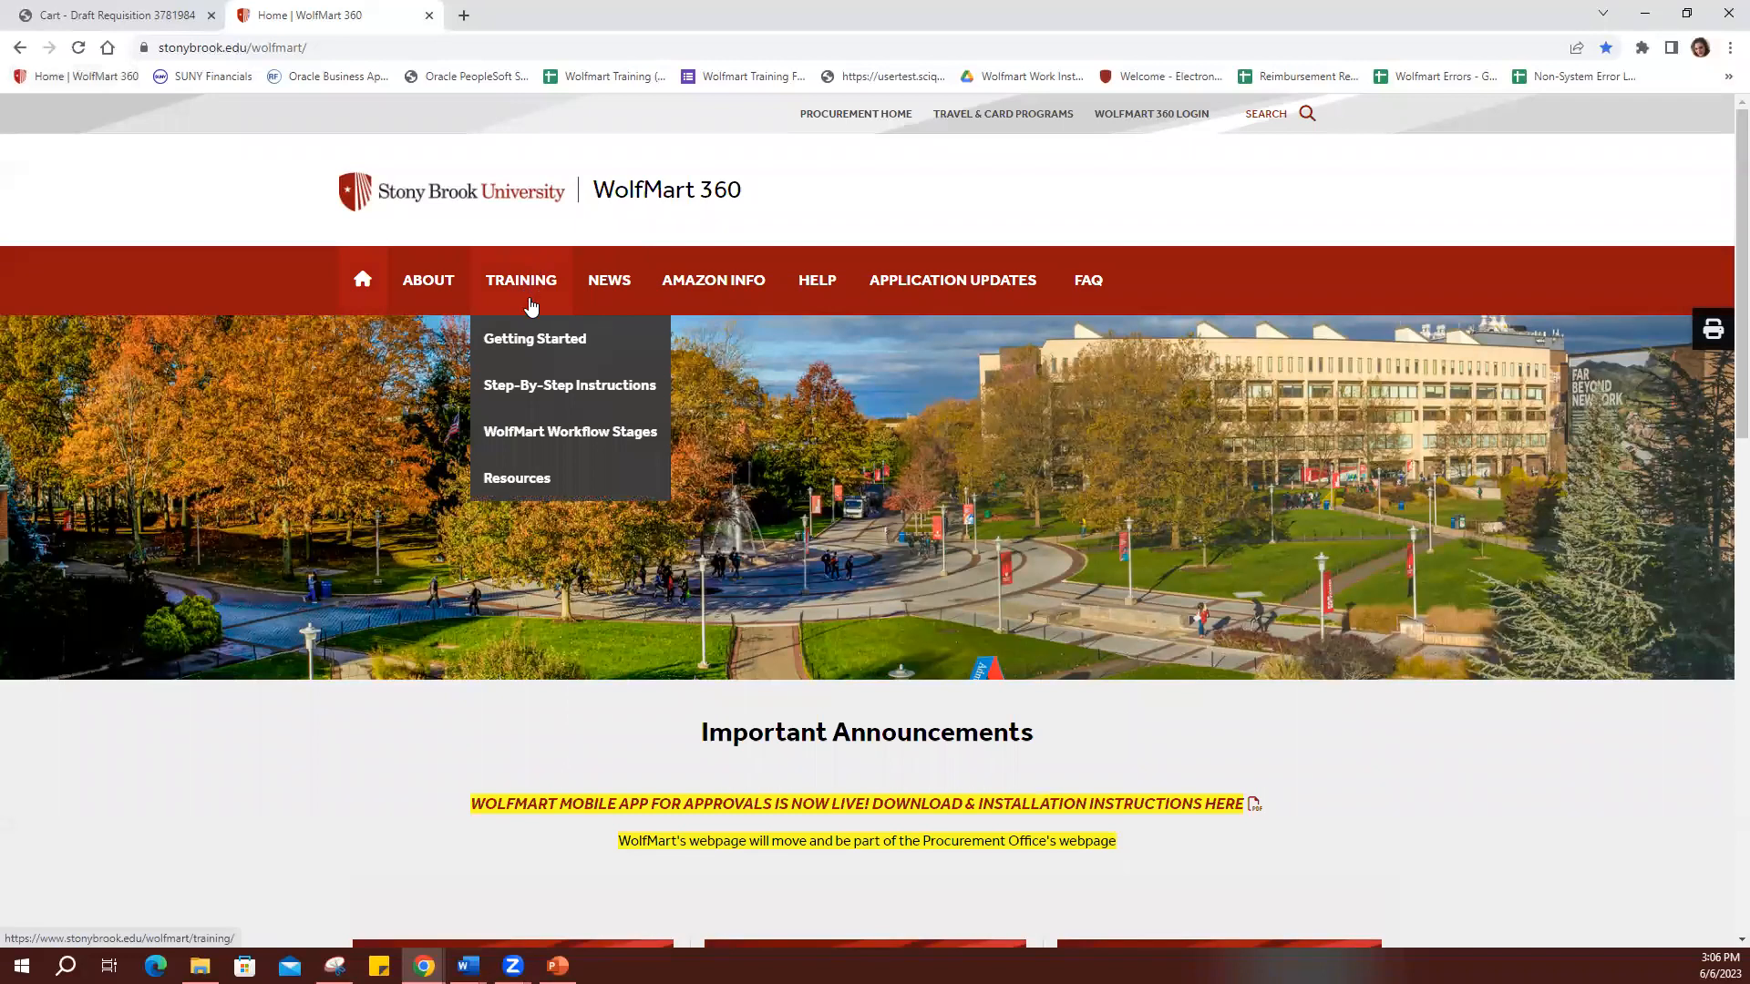
left_click(548, 394)
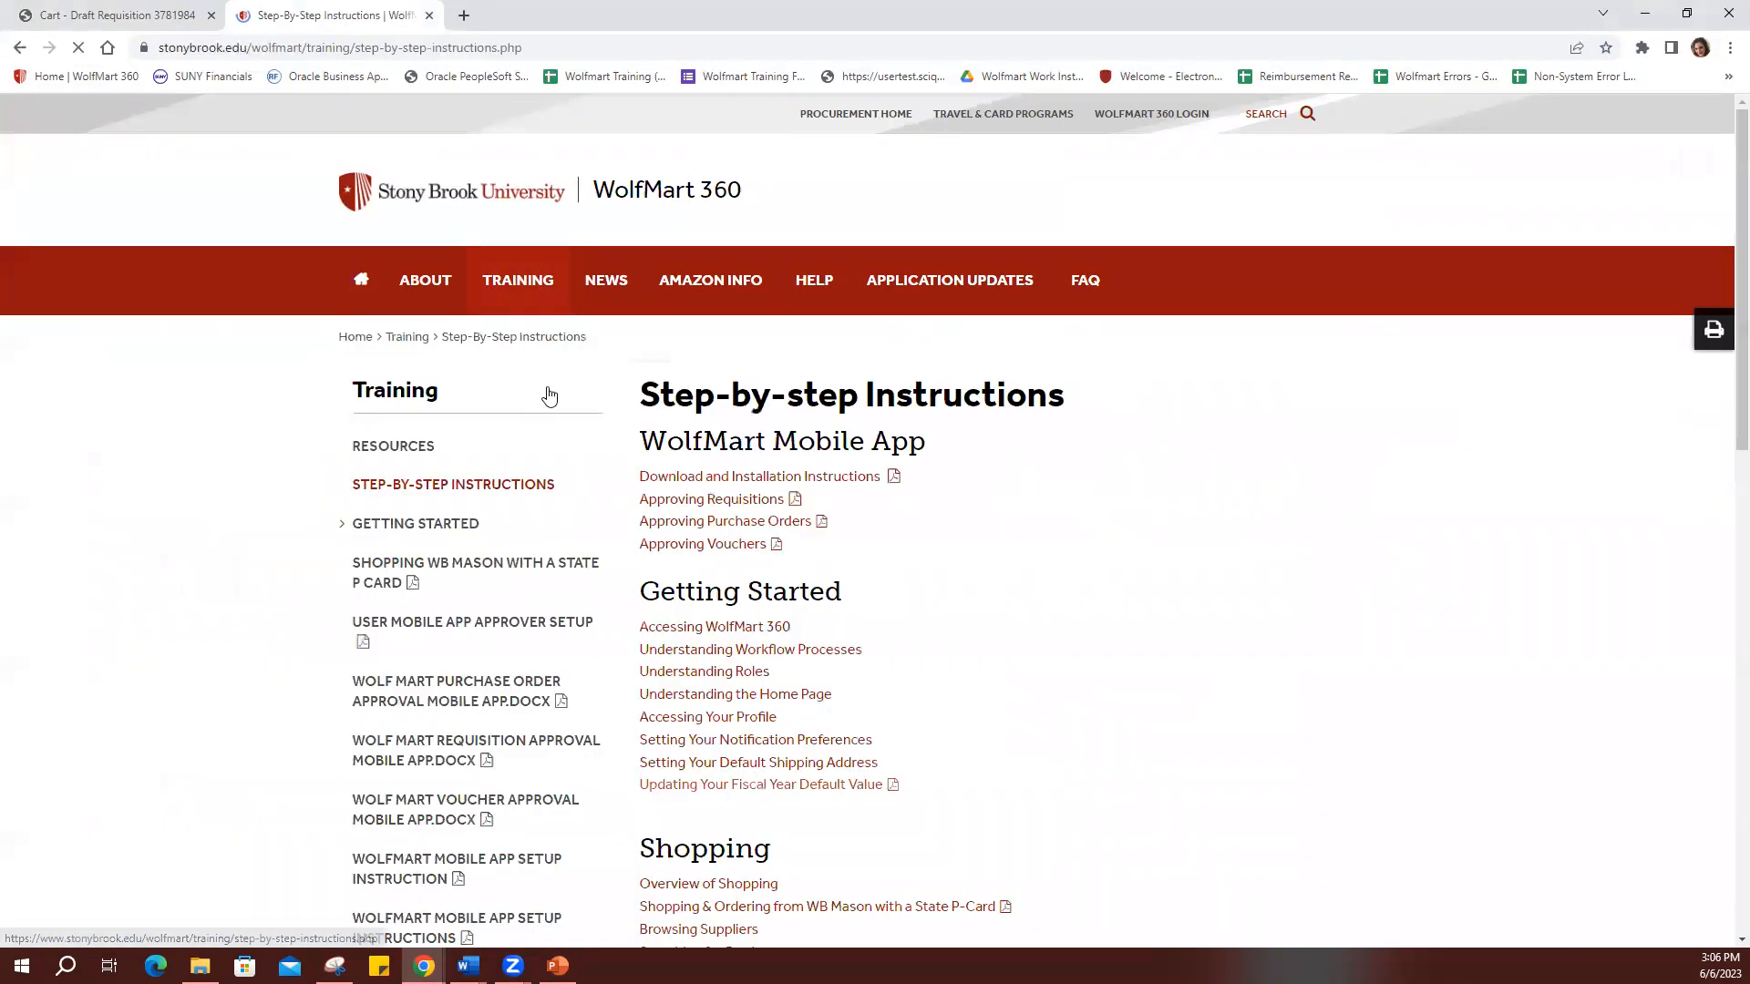
scroll(877, 635, "down", 4)
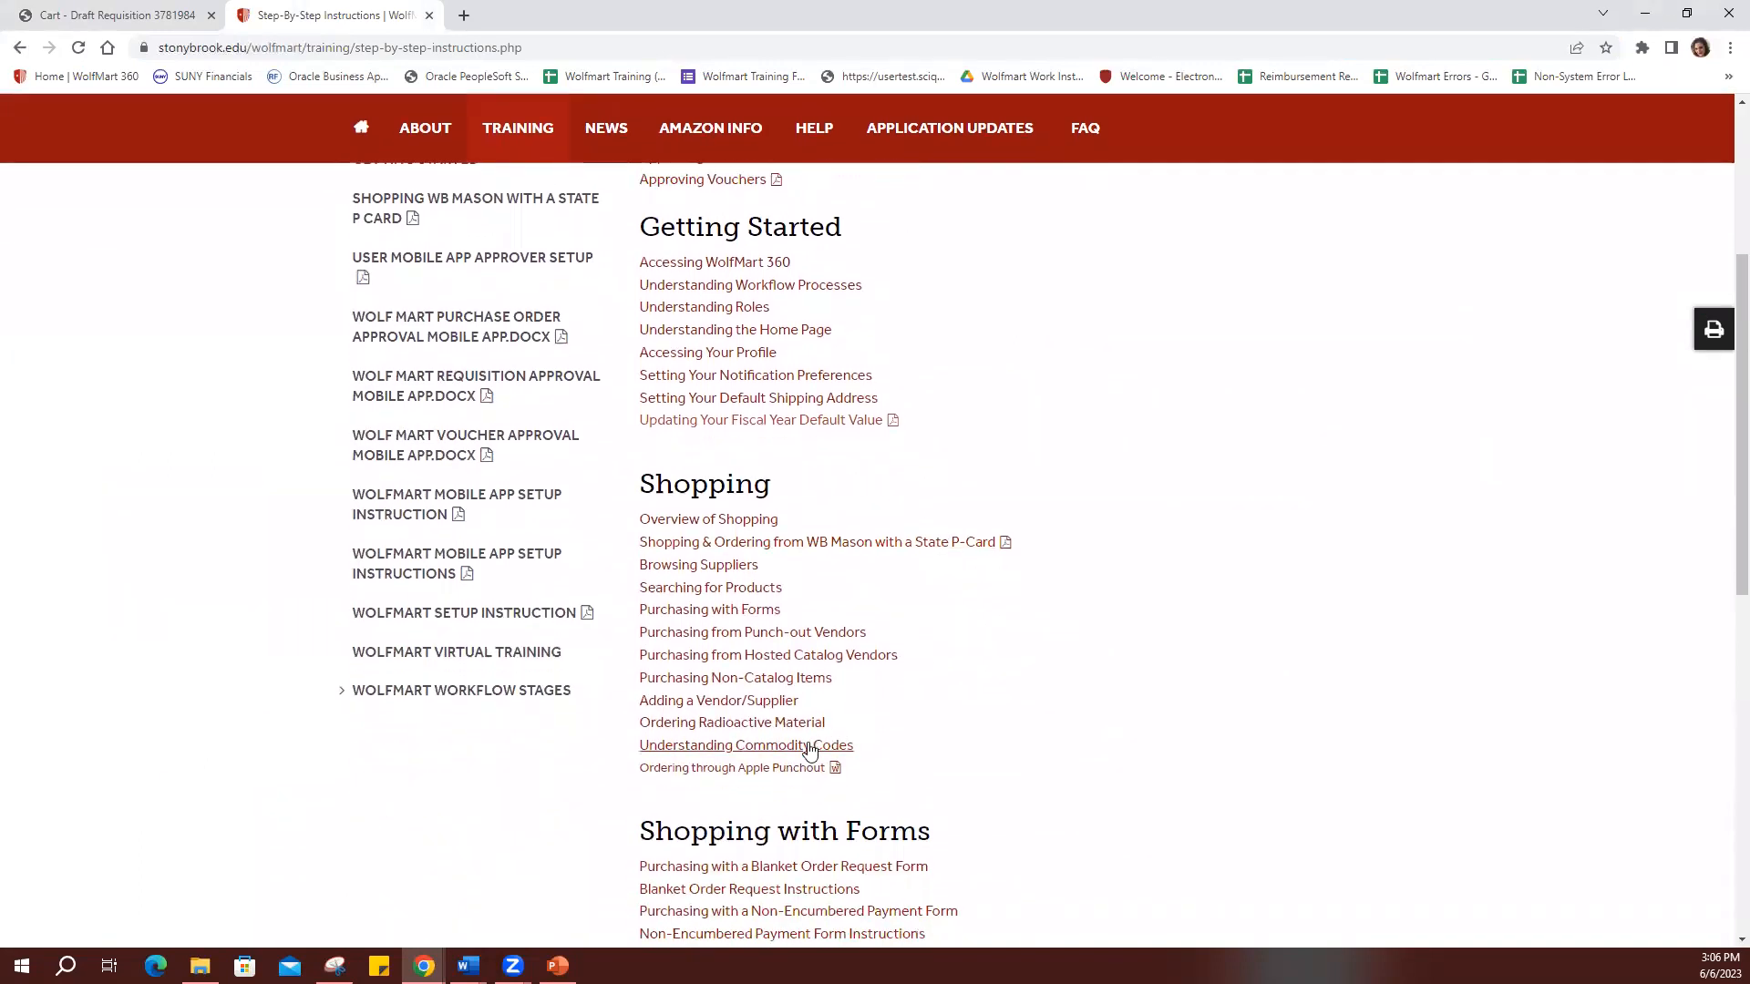
left_click(806, 747)
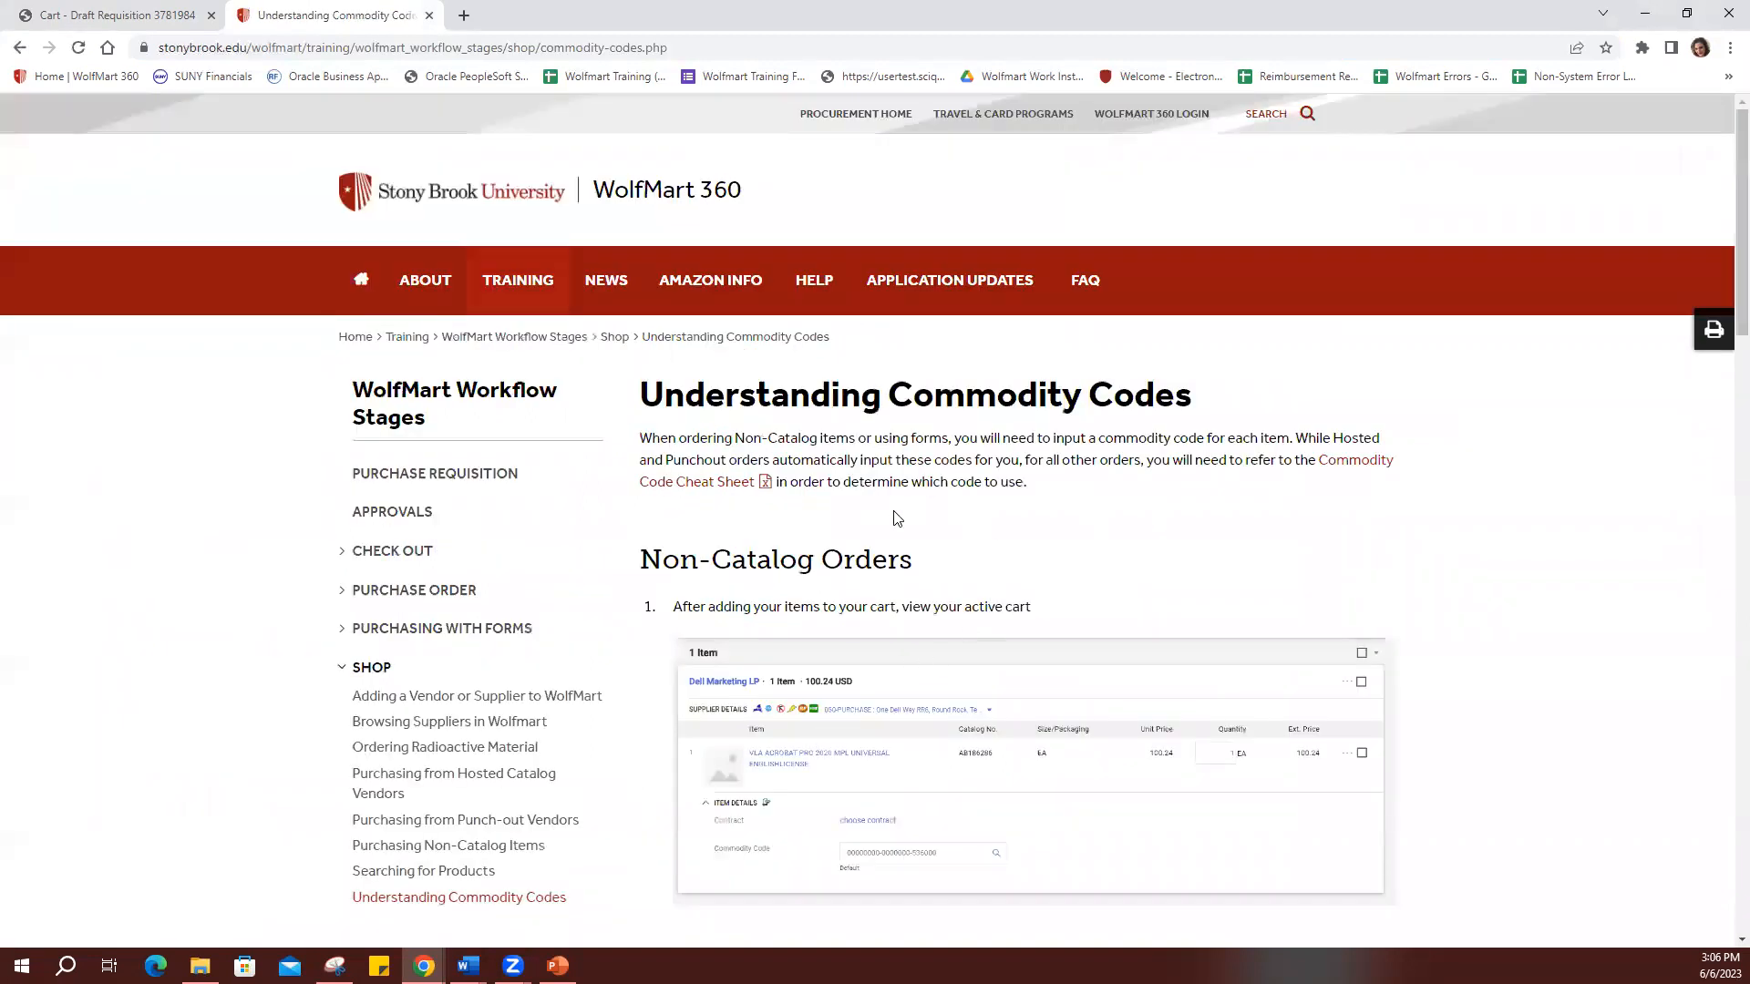
Step: Download the Commodity Code Cheat Sheet, view it full-size in Excel, then close it and return to the shopping cart
left_click(1356, 468)
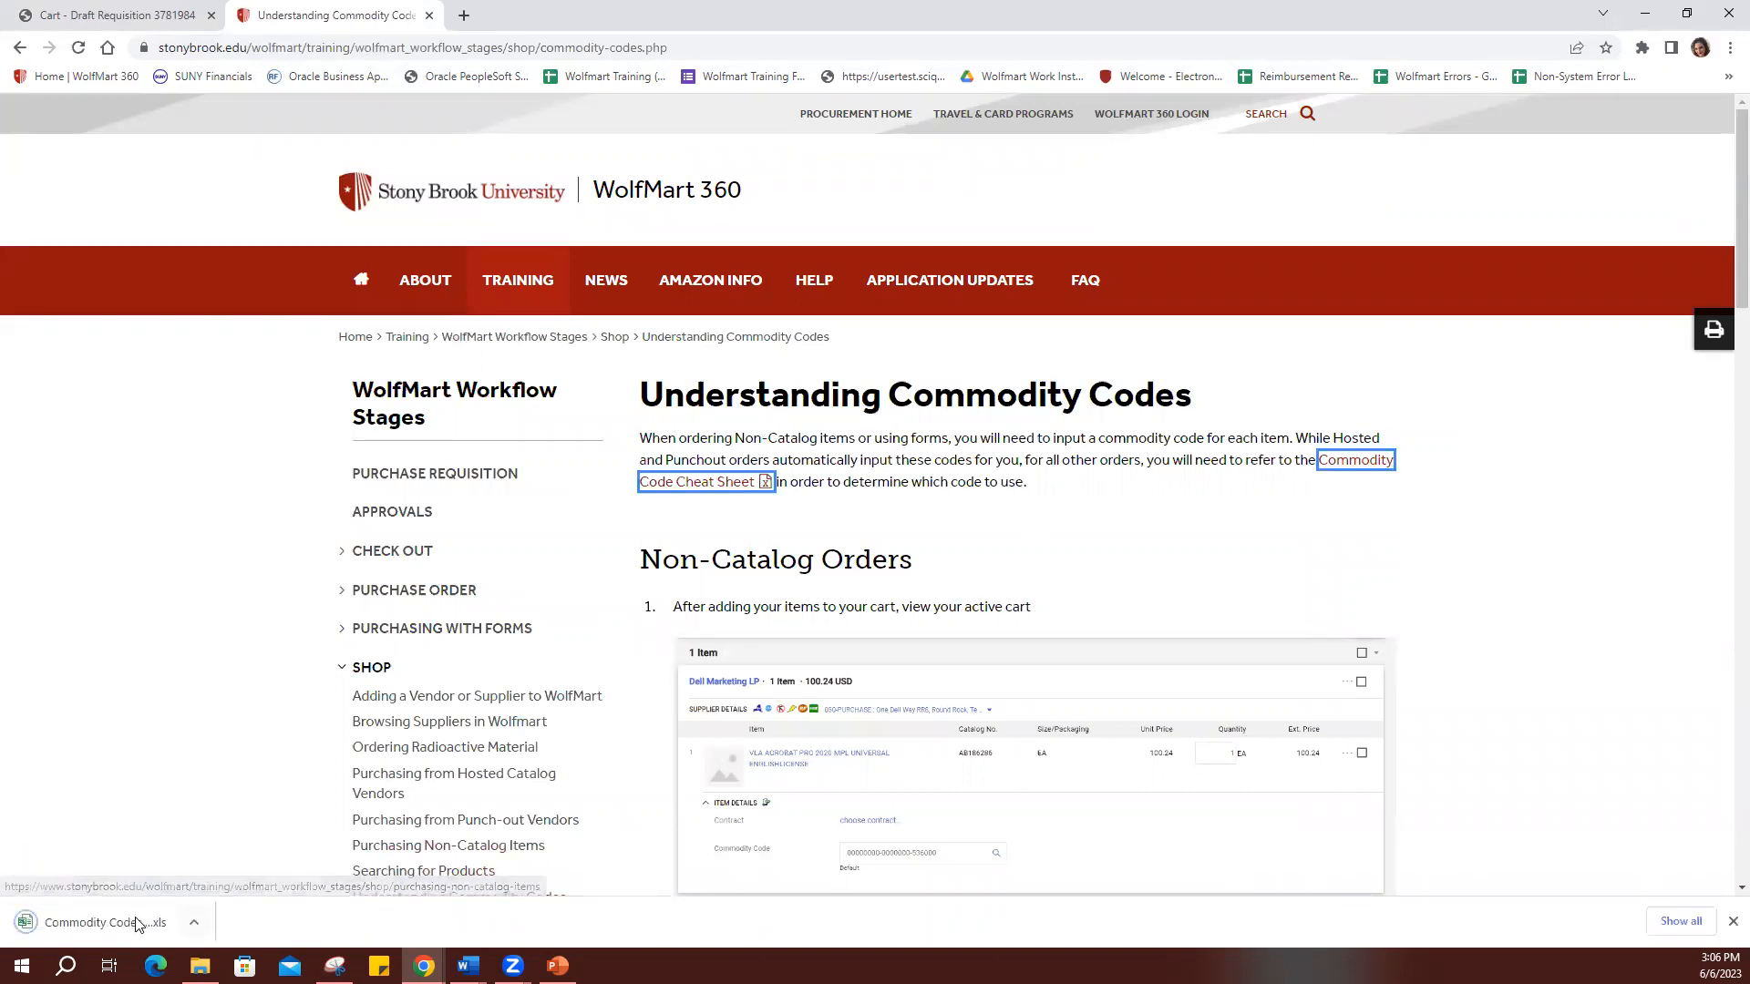
left_click(135, 923)
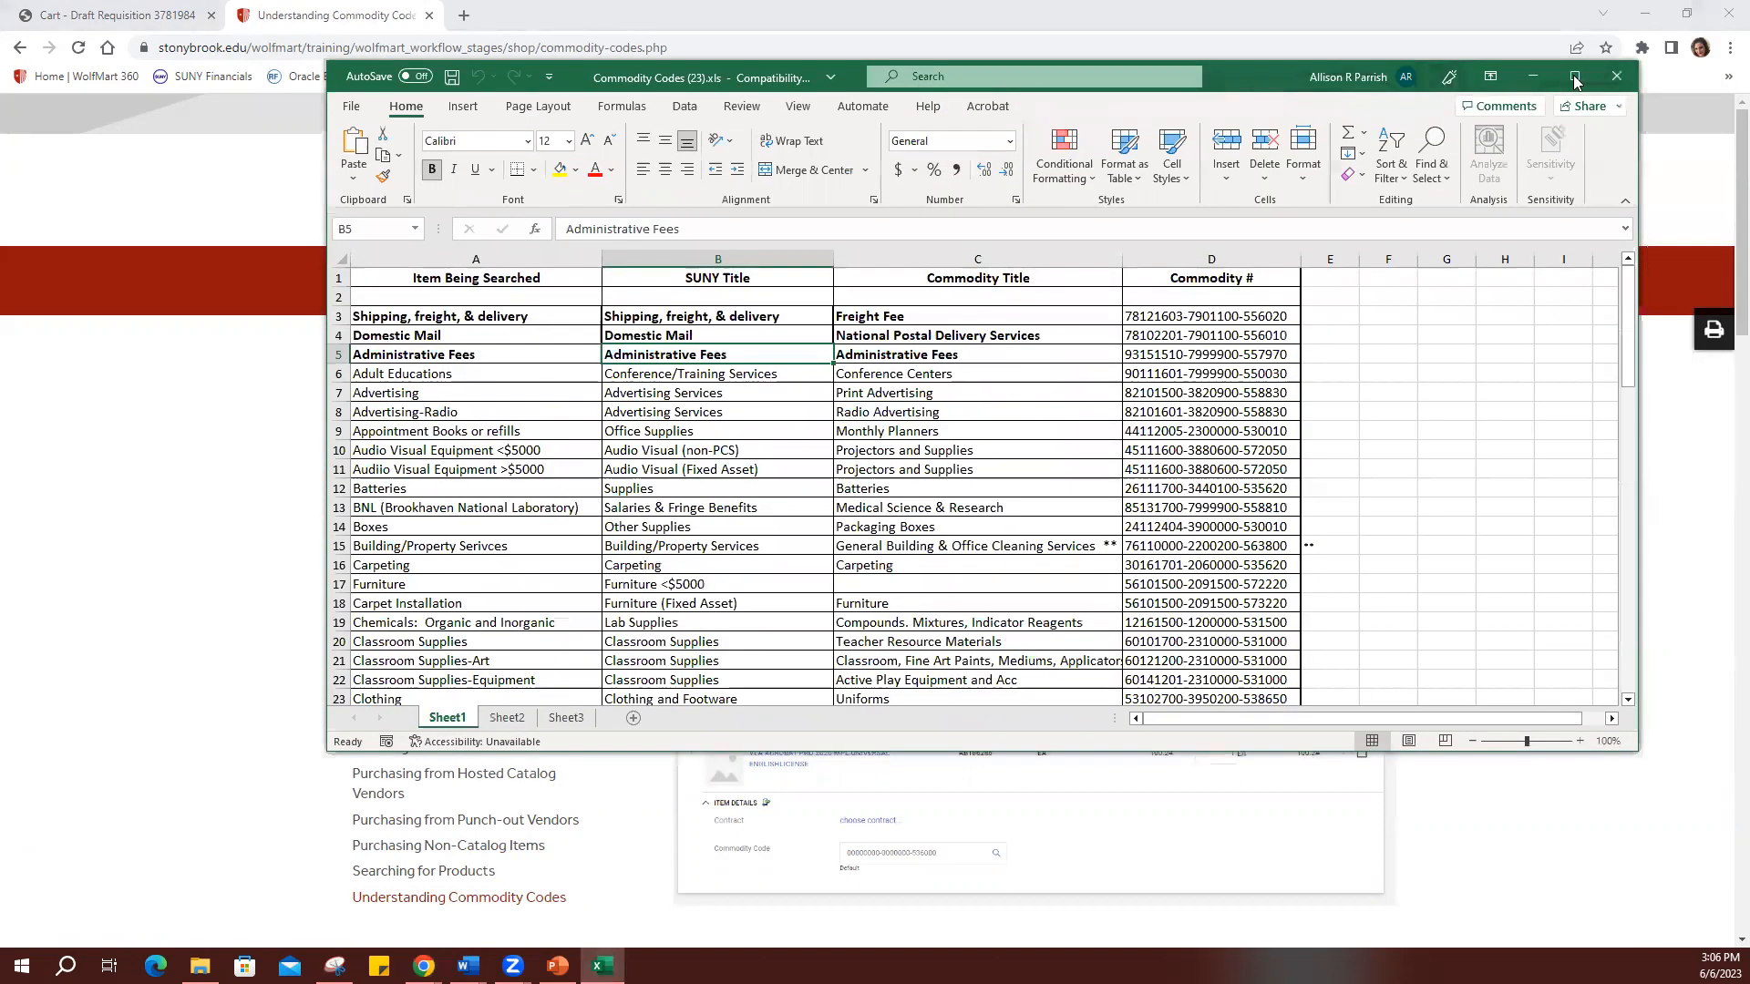
left_click(1575, 80)
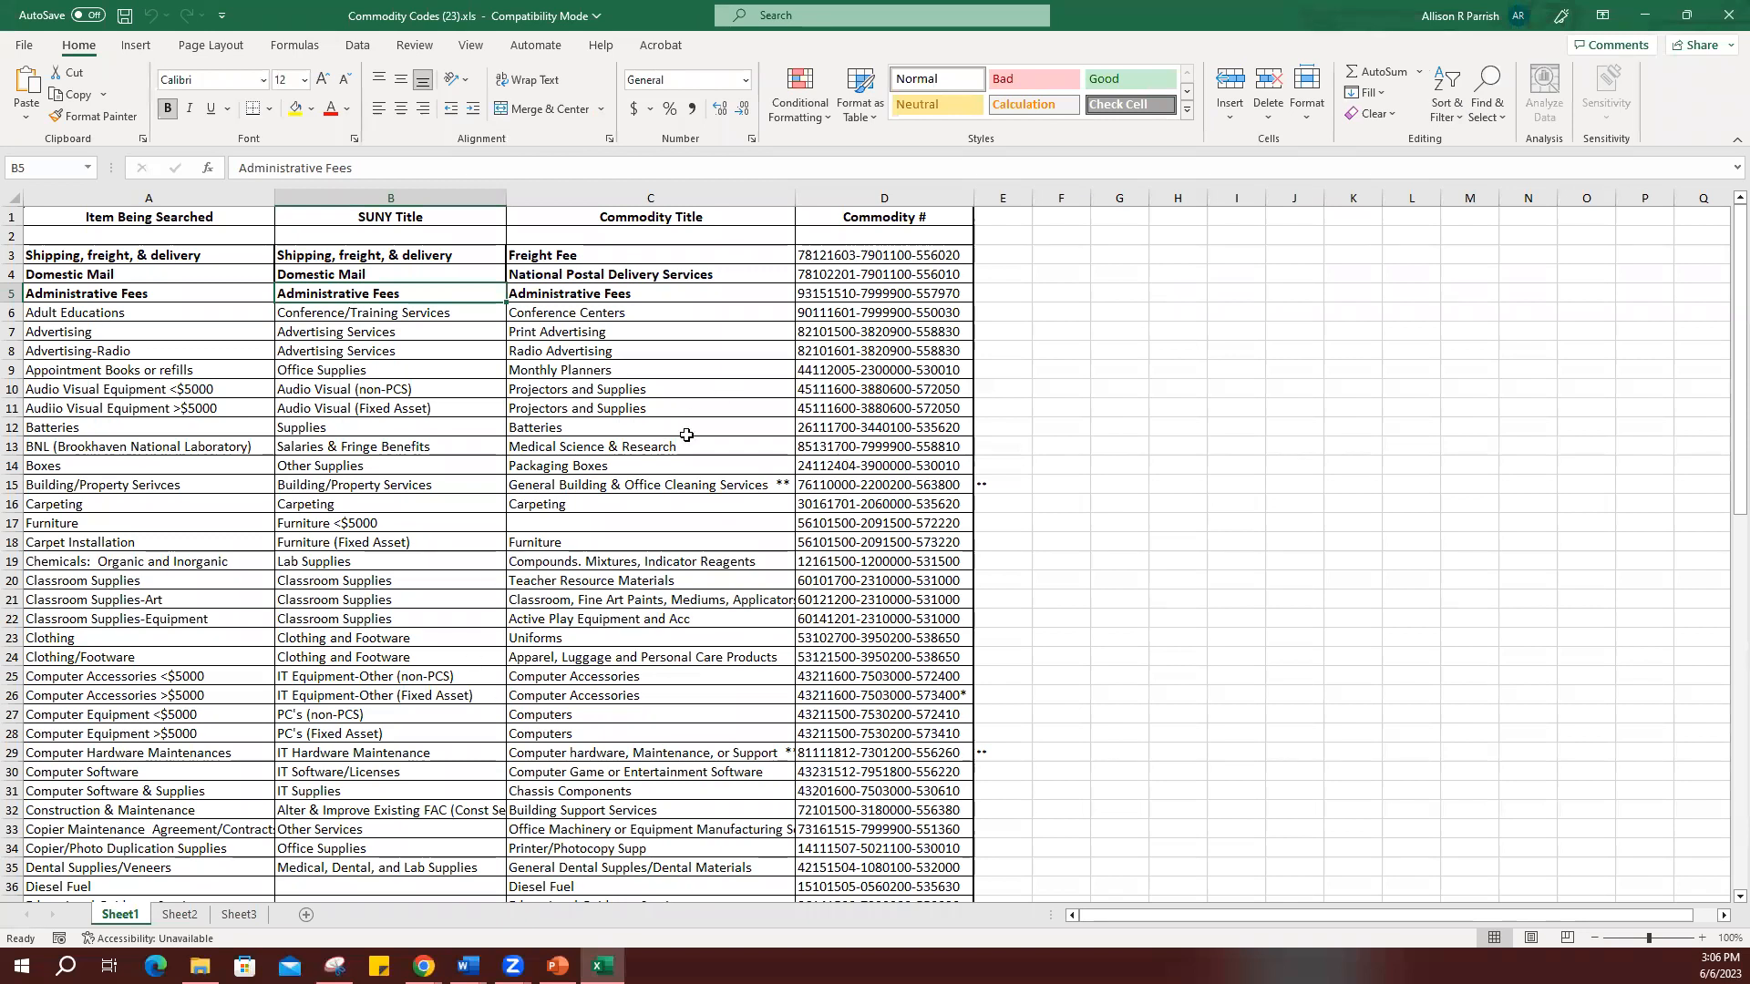
left_click(1722, 25)
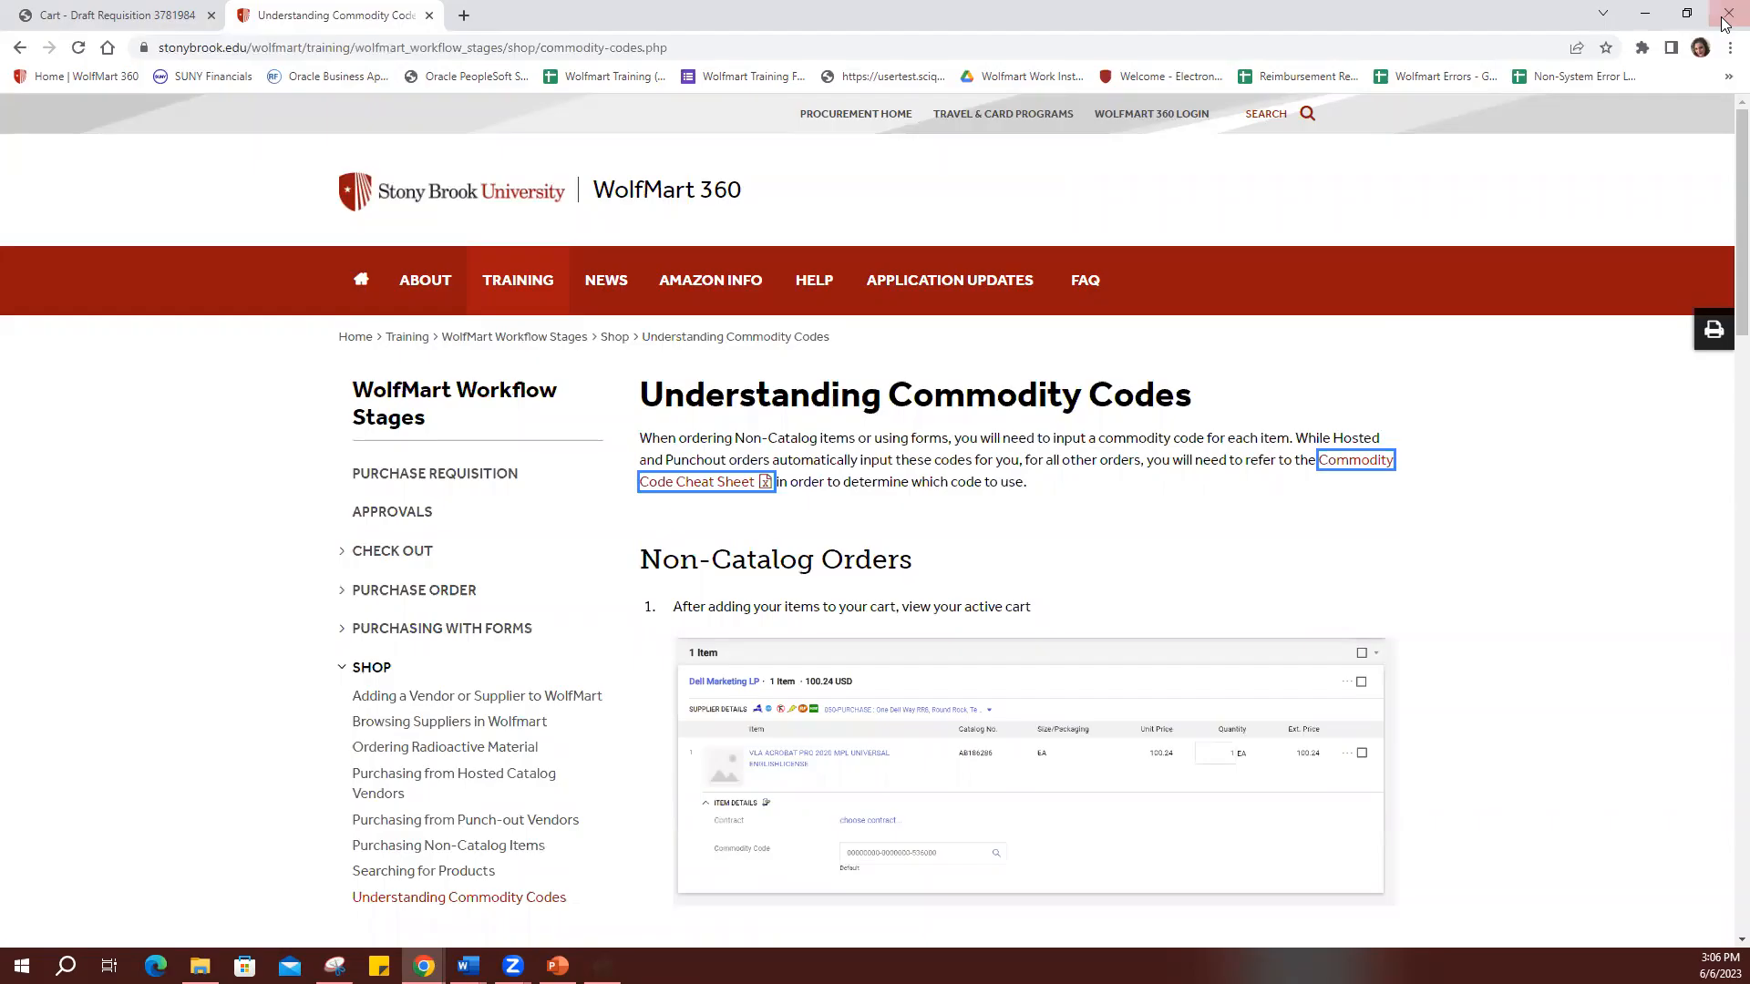
left_click(179, 9)
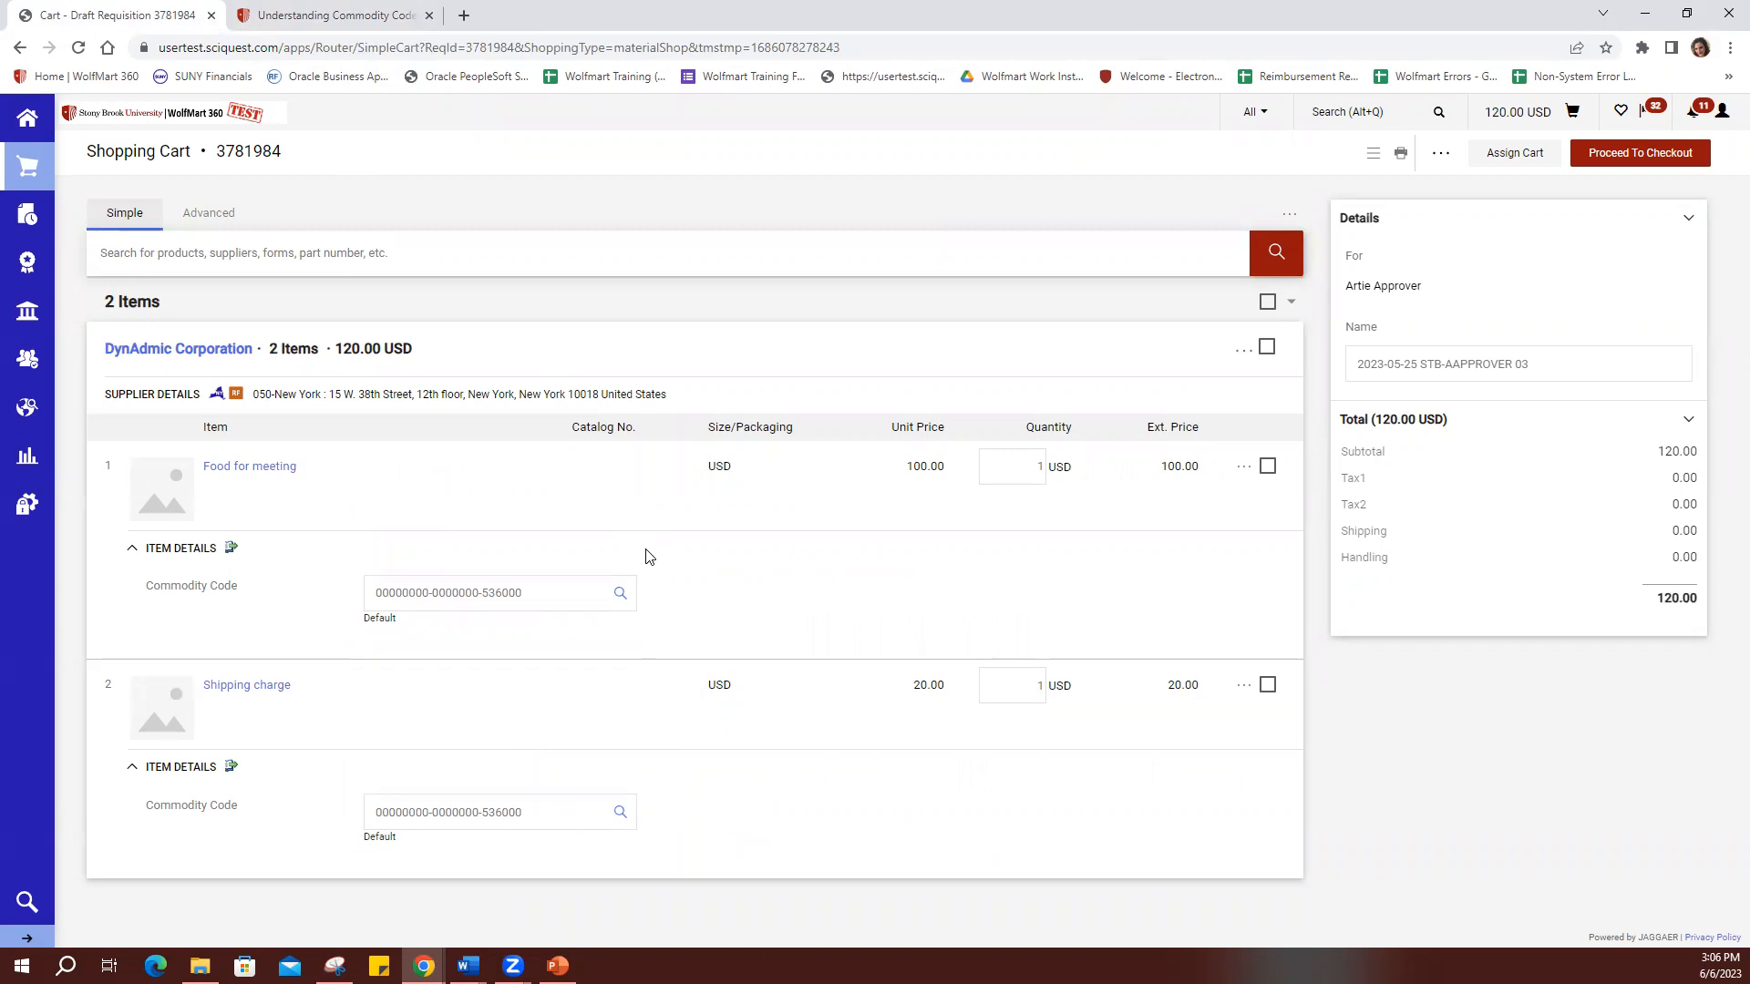
left_click(622, 594)
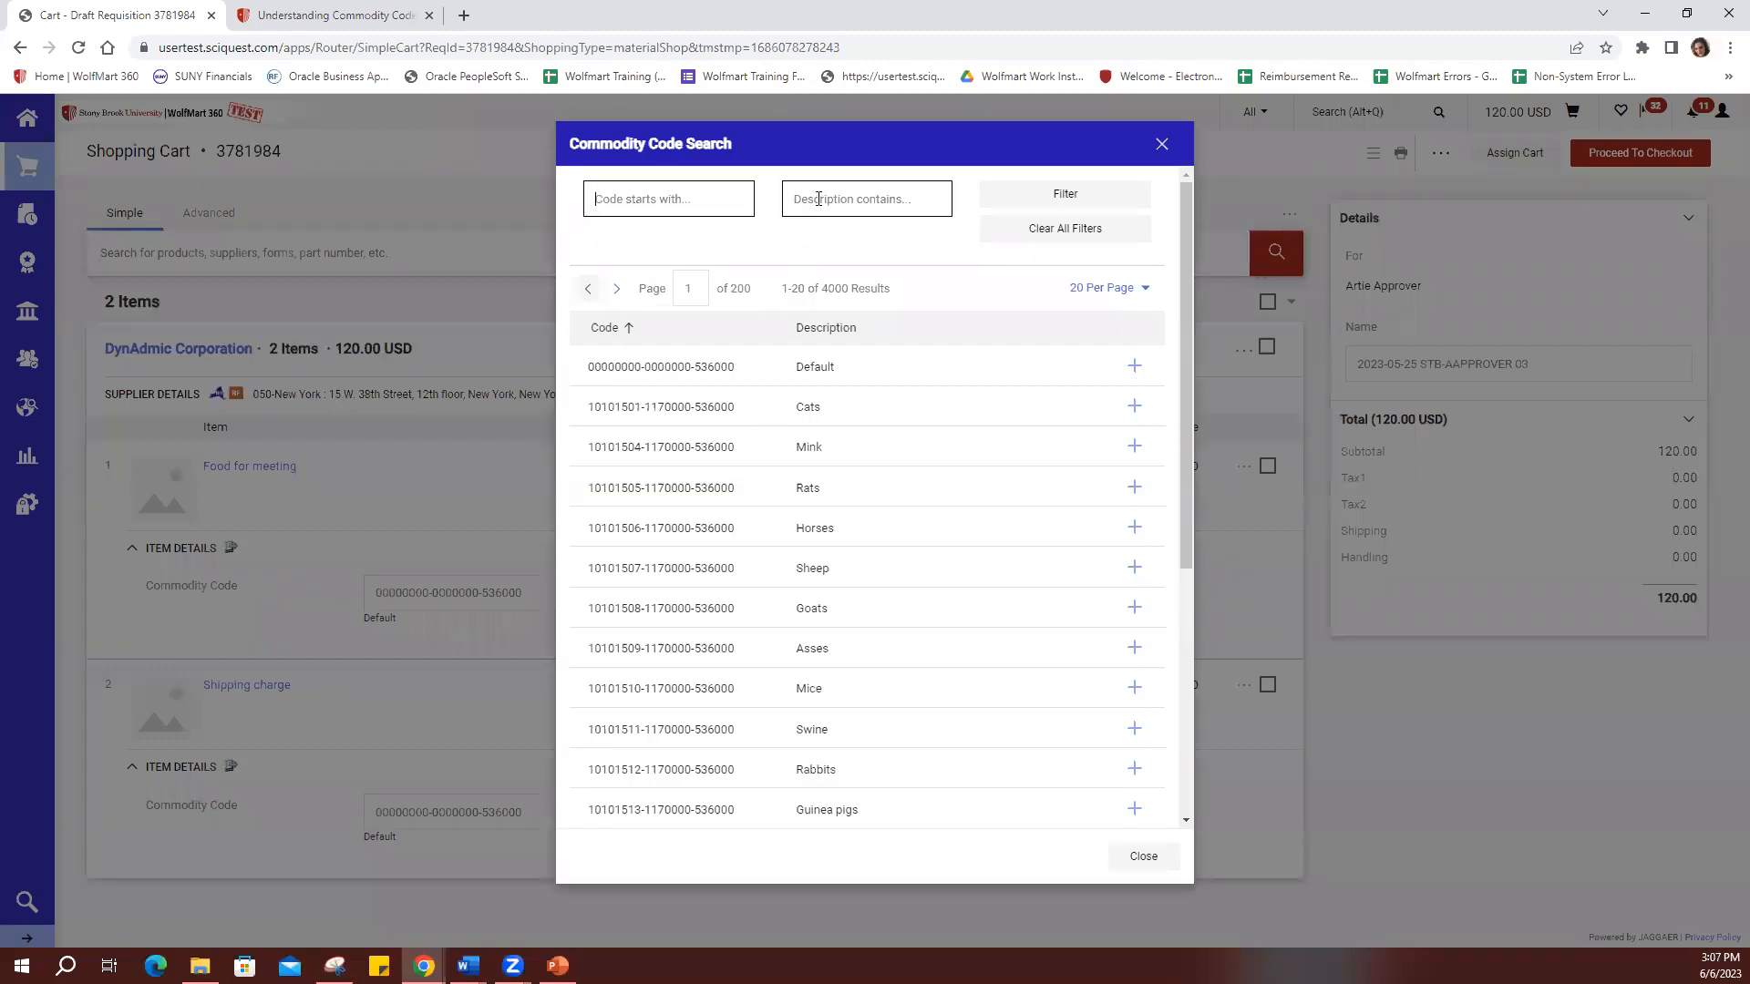
left_click(818, 199)
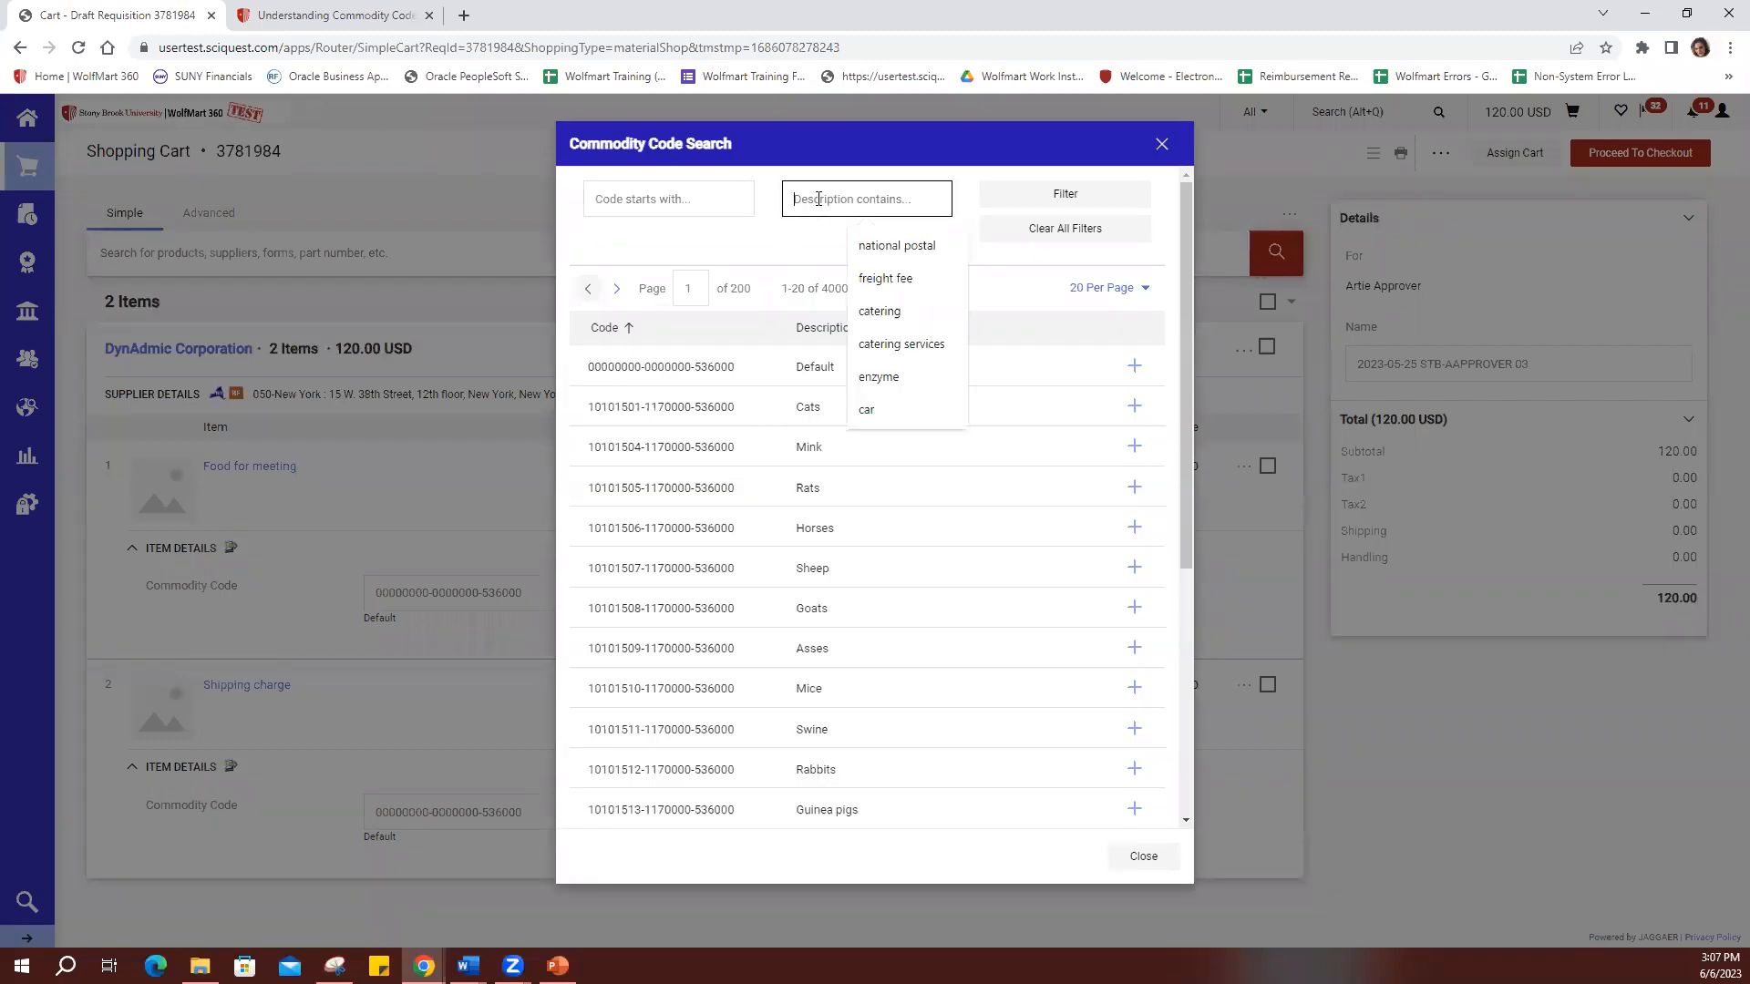
type("catering ser")
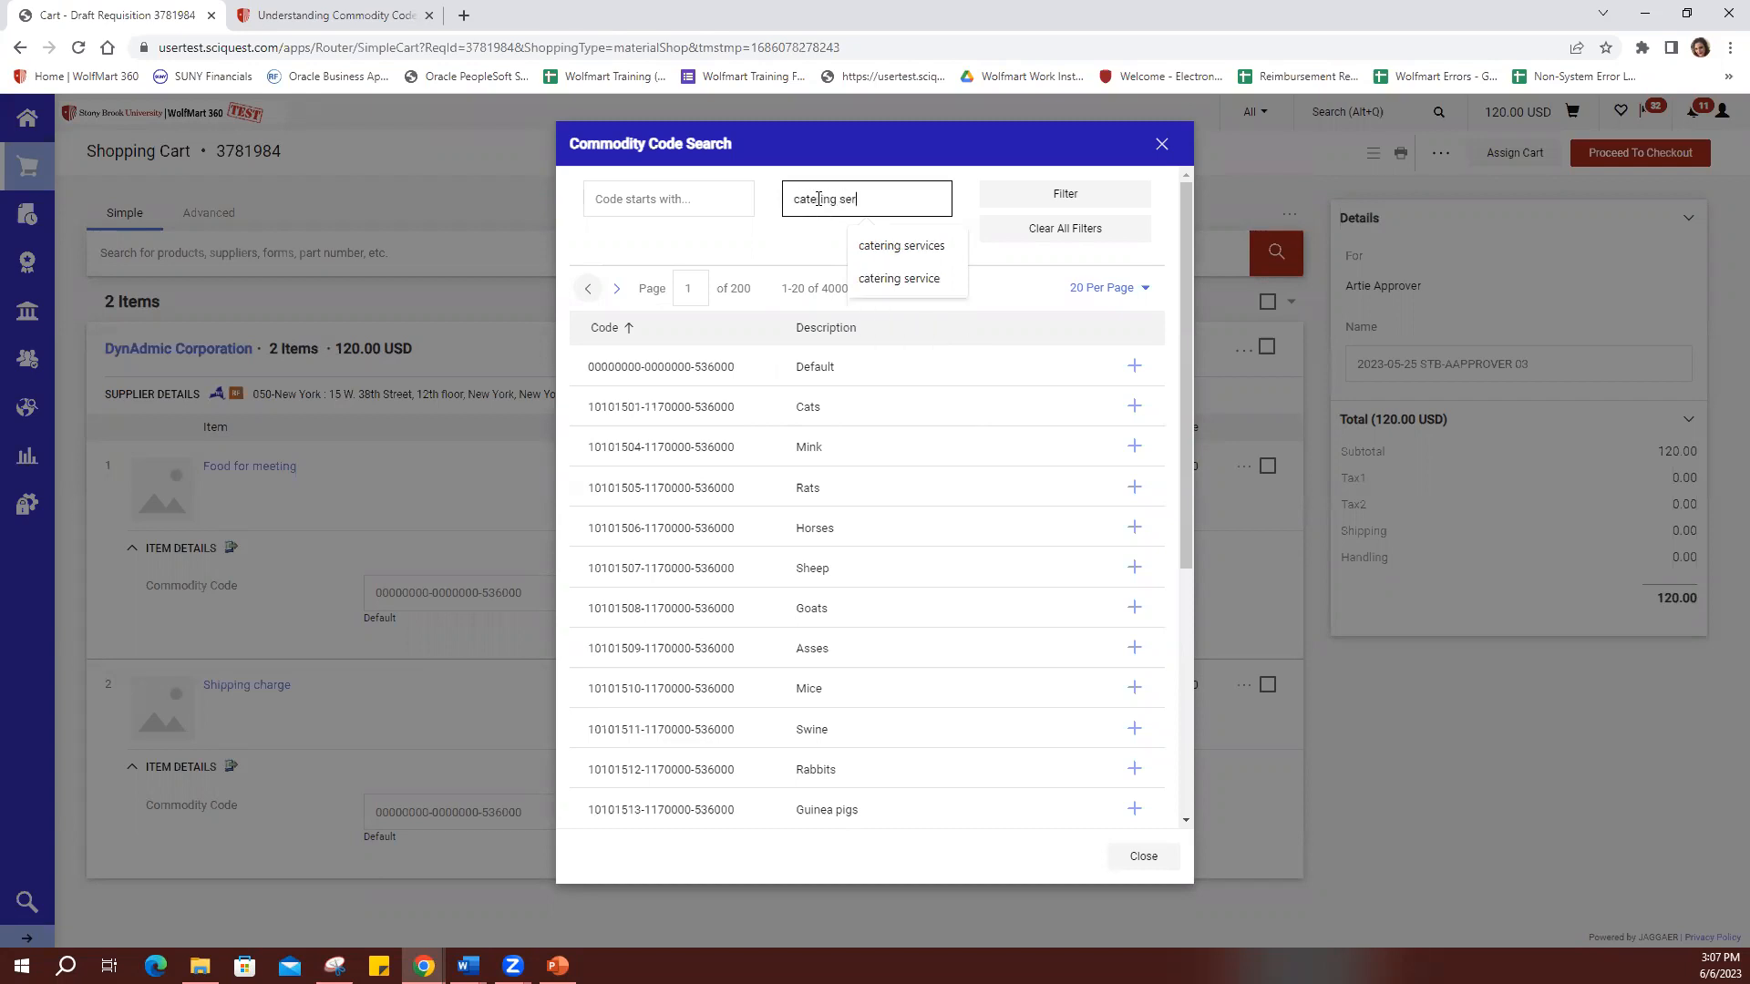
type("vice")
left_click(1106, 194)
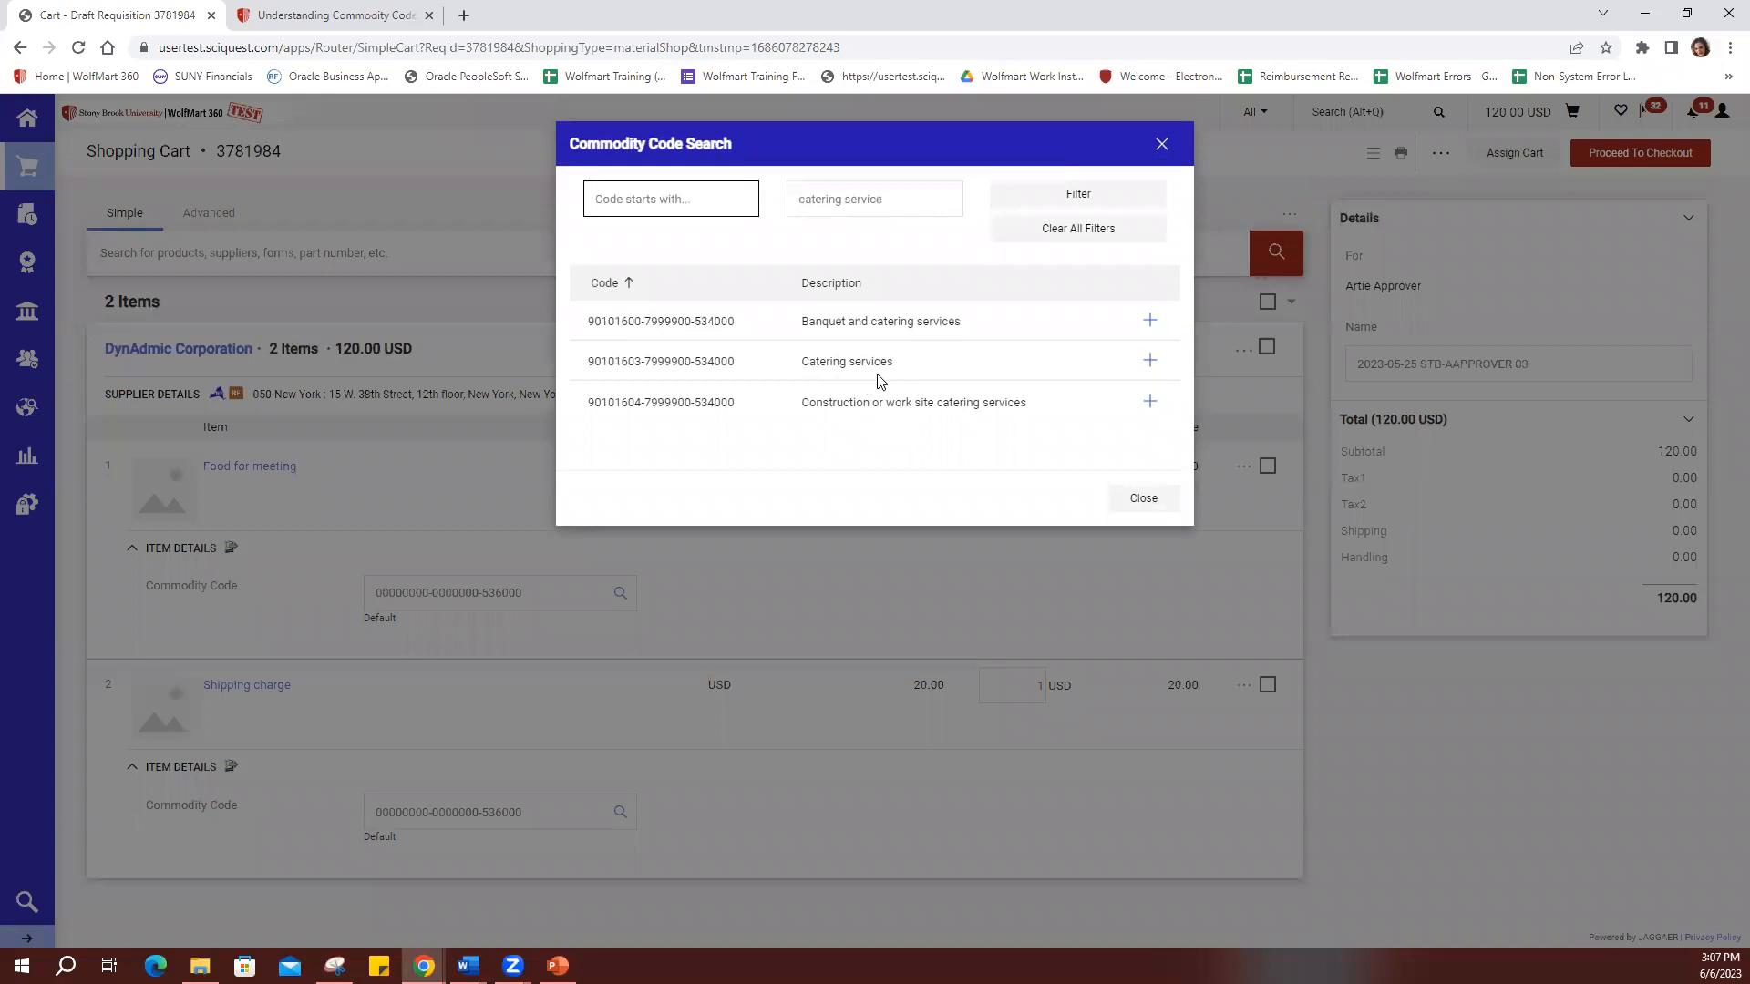
left_click(1149, 361)
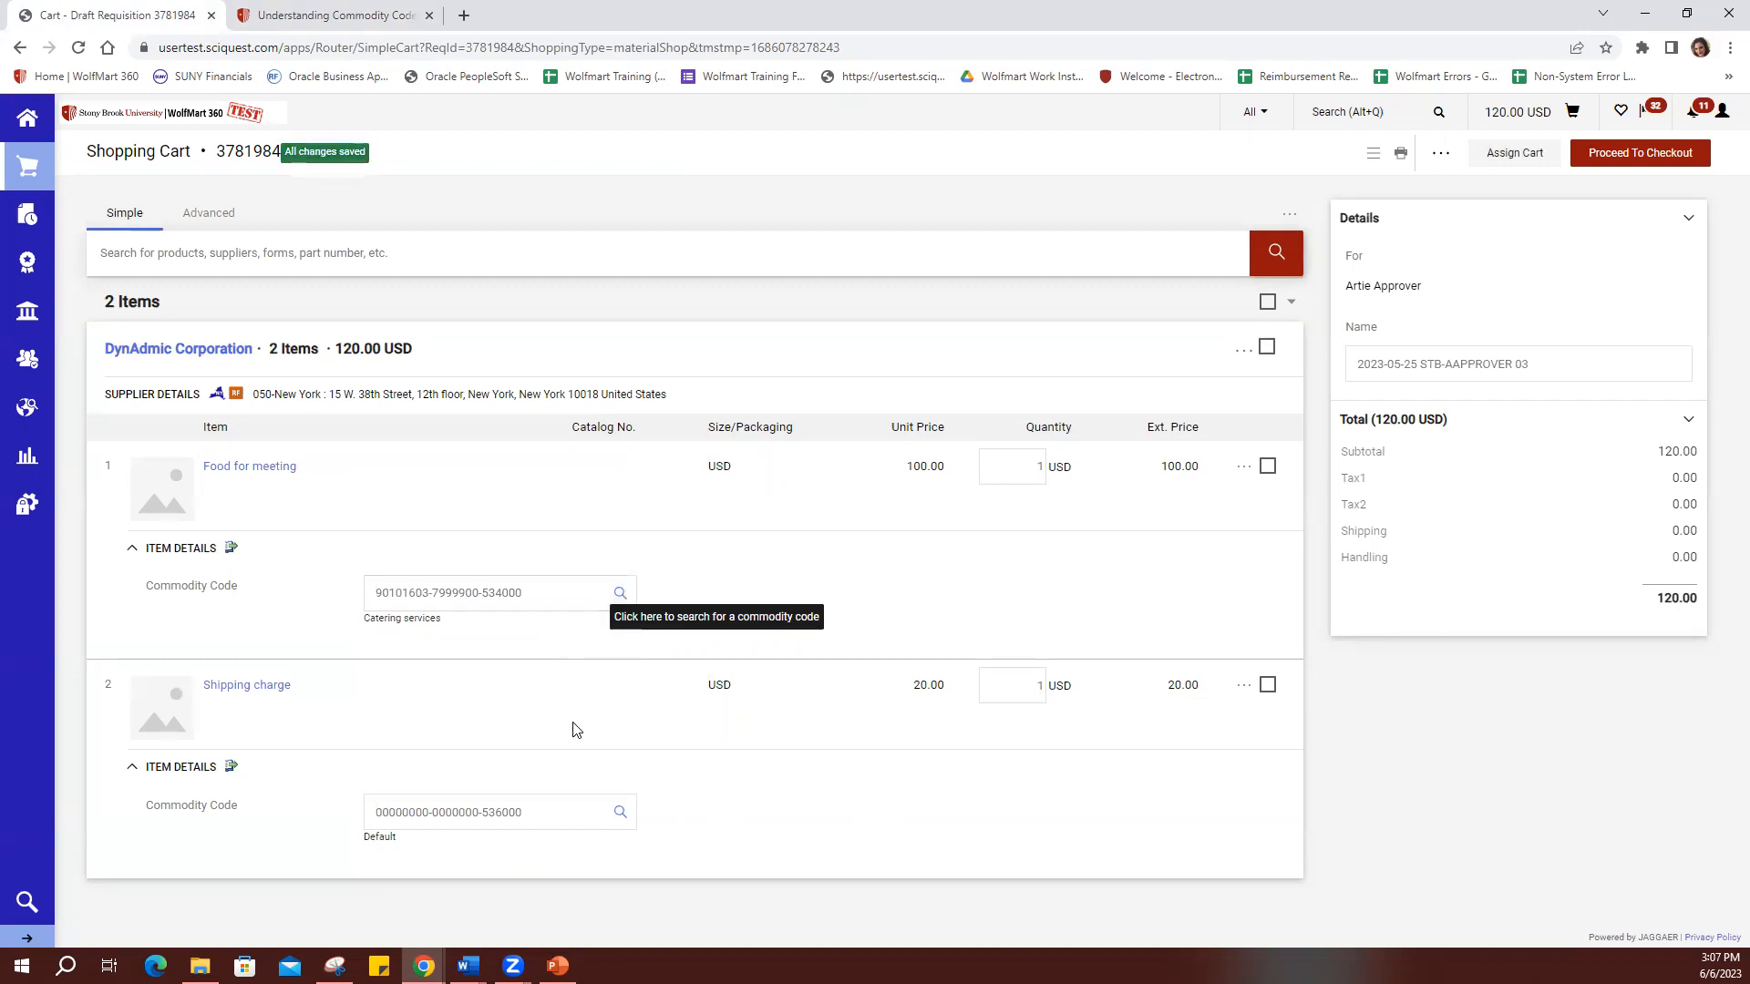
left_click(620, 812)
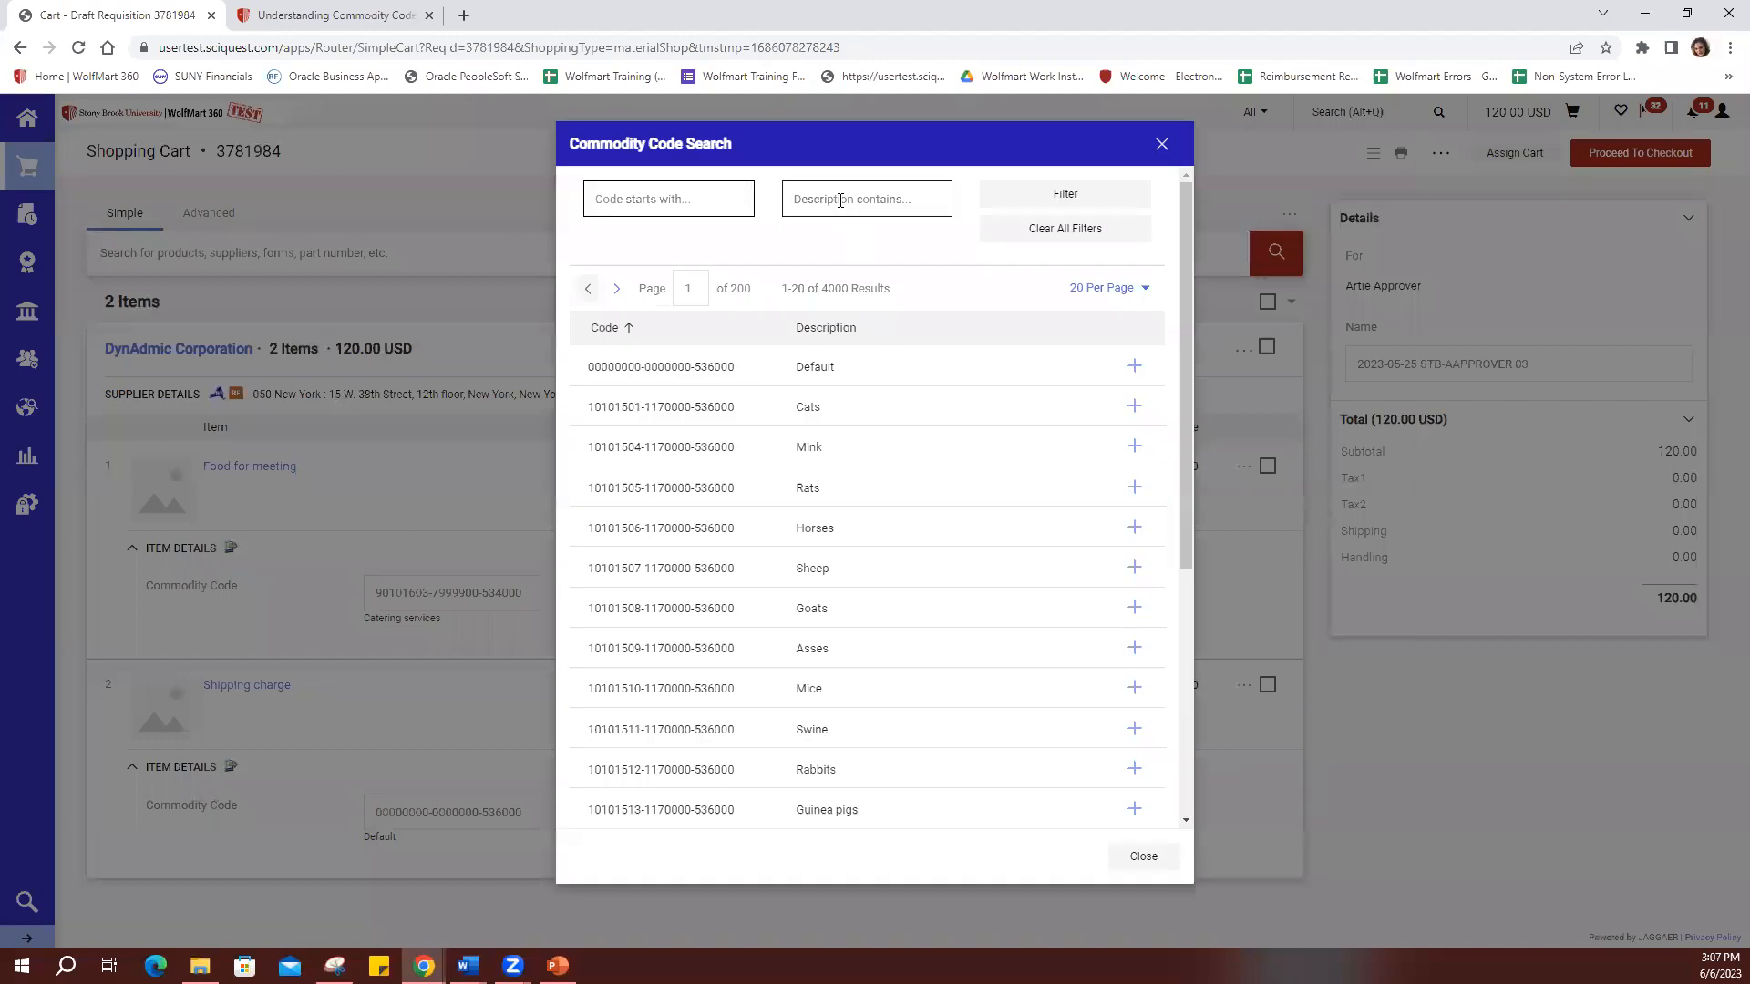
left_click(840, 200)
type("freight fee")
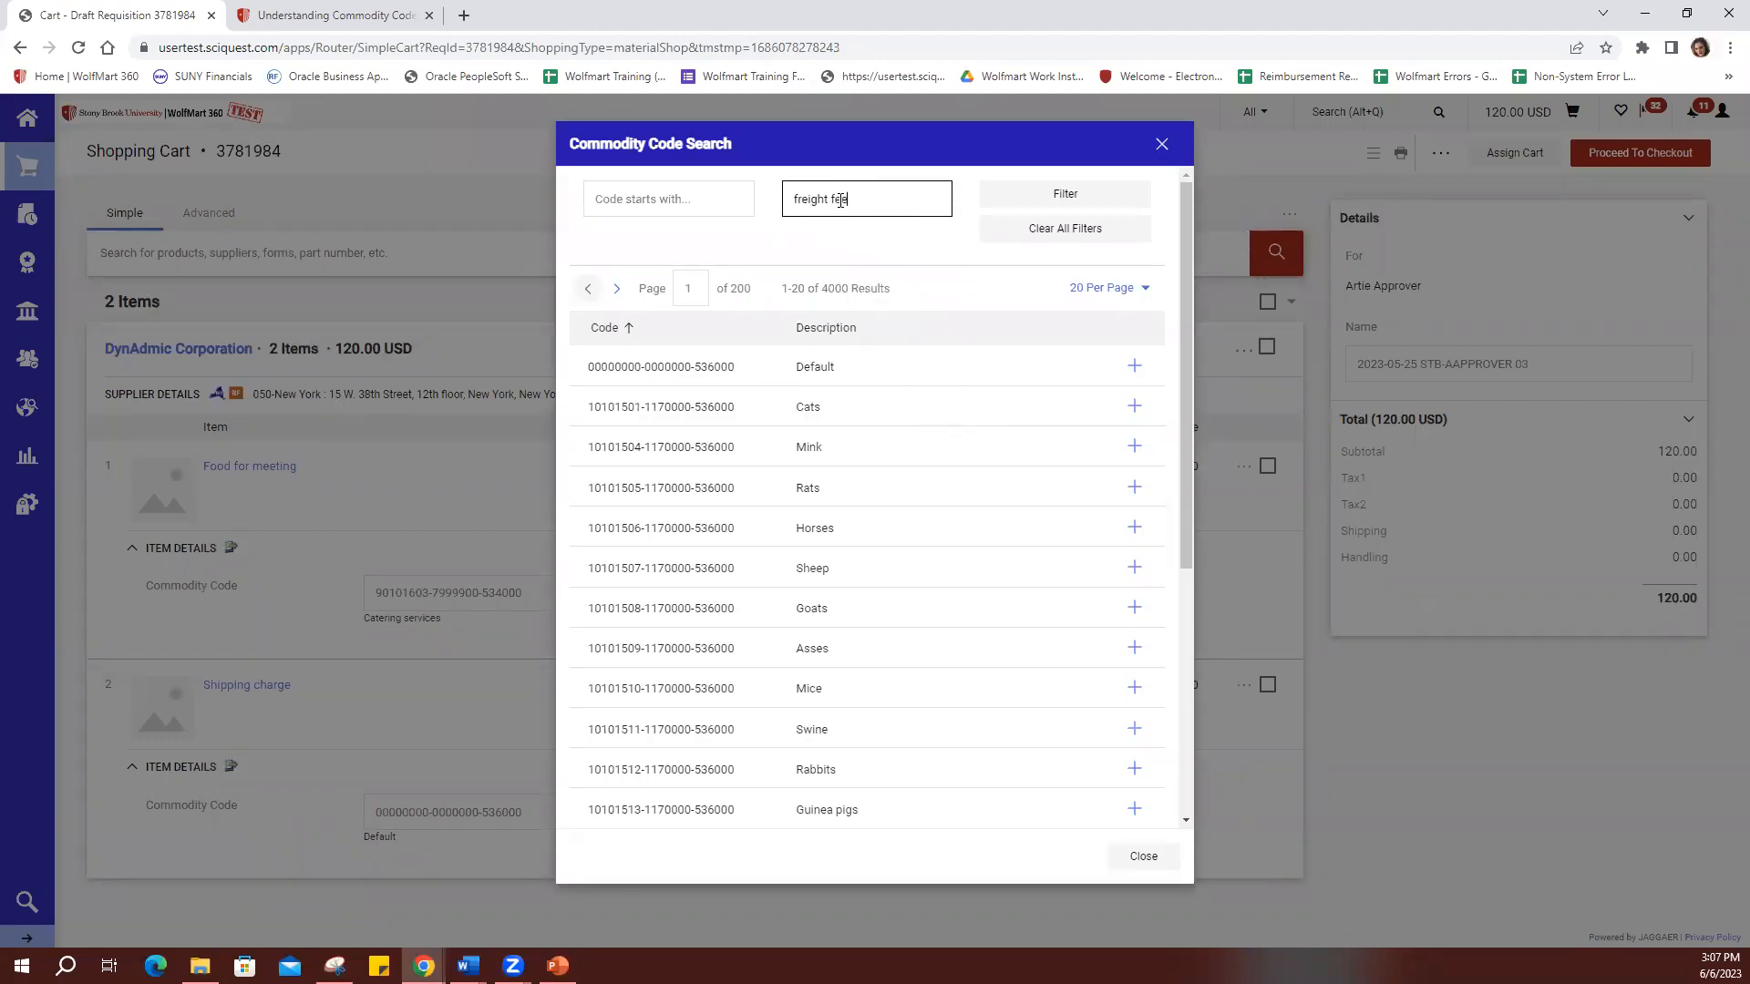
left_click(1070, 194)
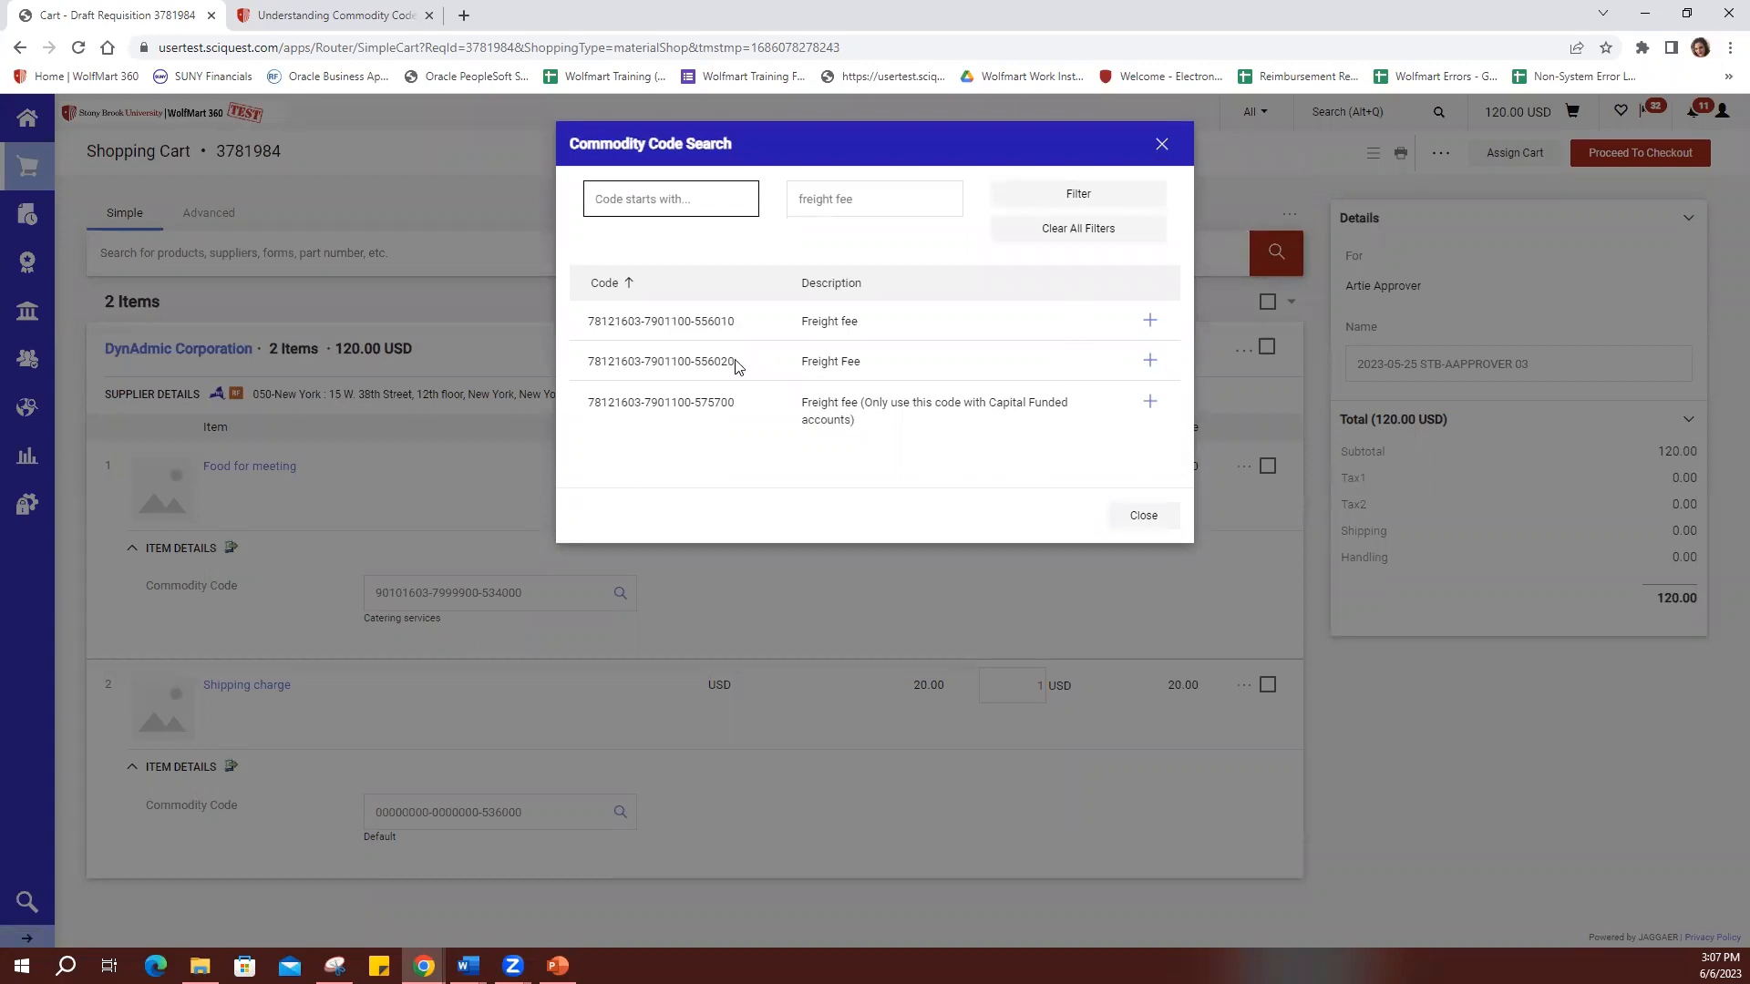
left_click_drag(712, 361, 740, 367)
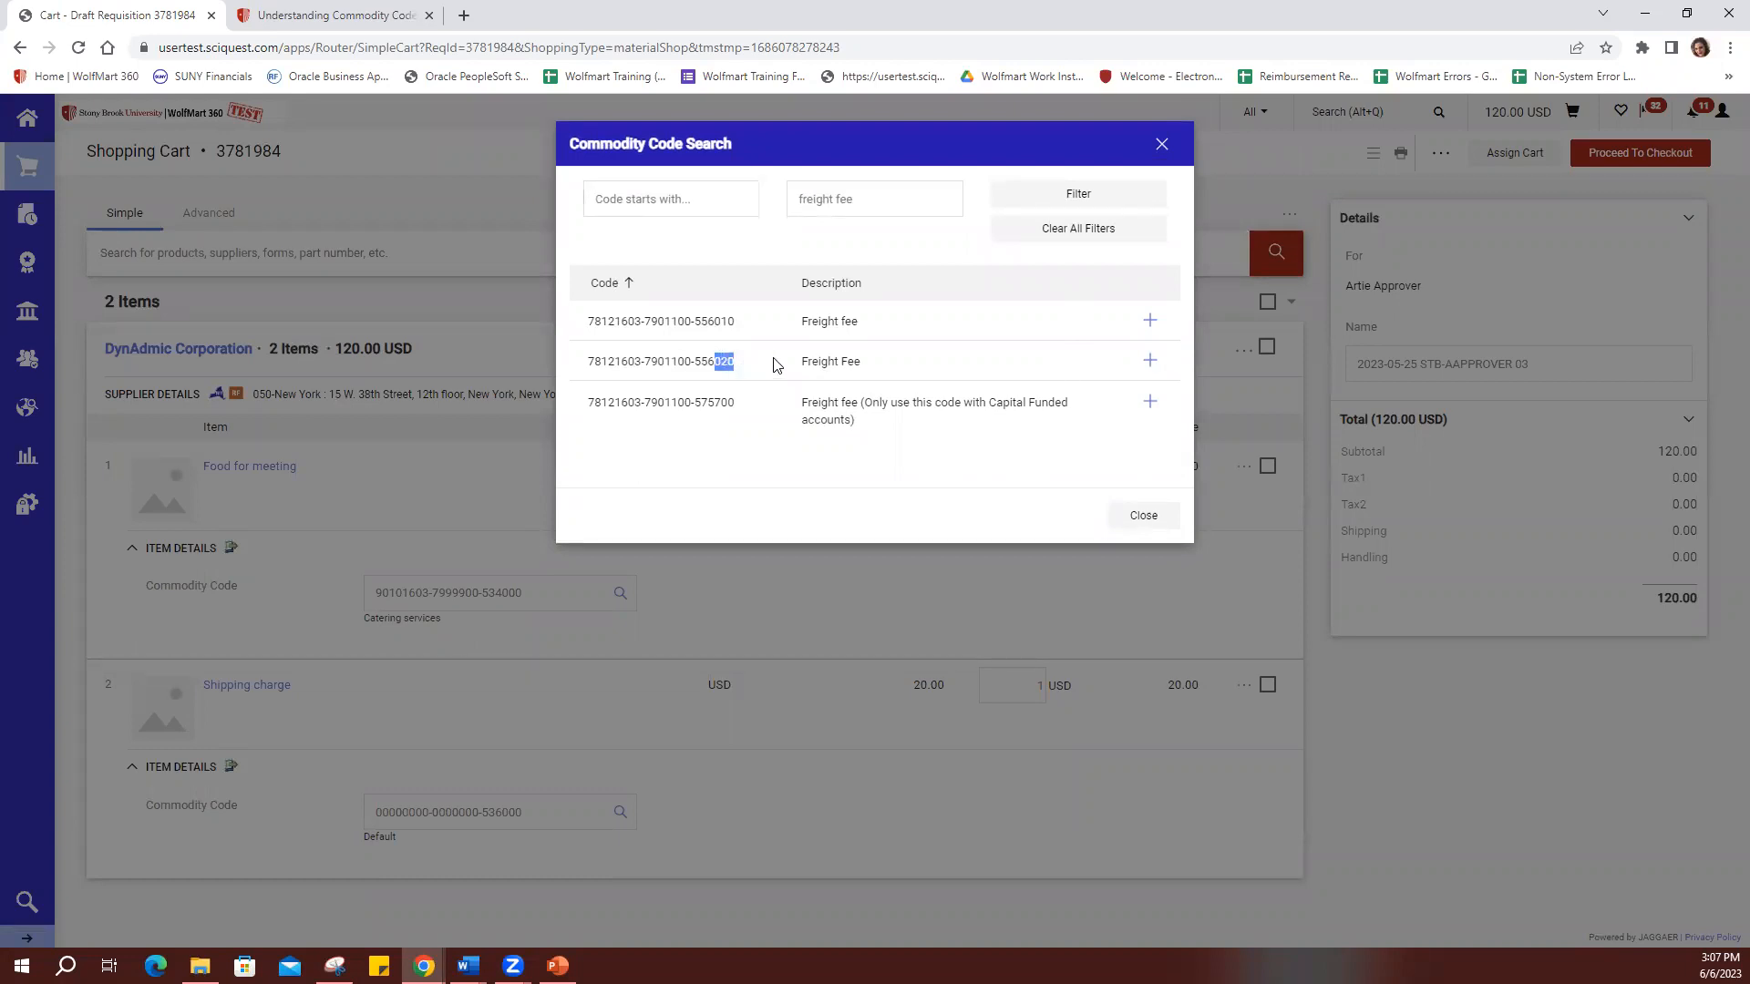
left_click(775, 366)
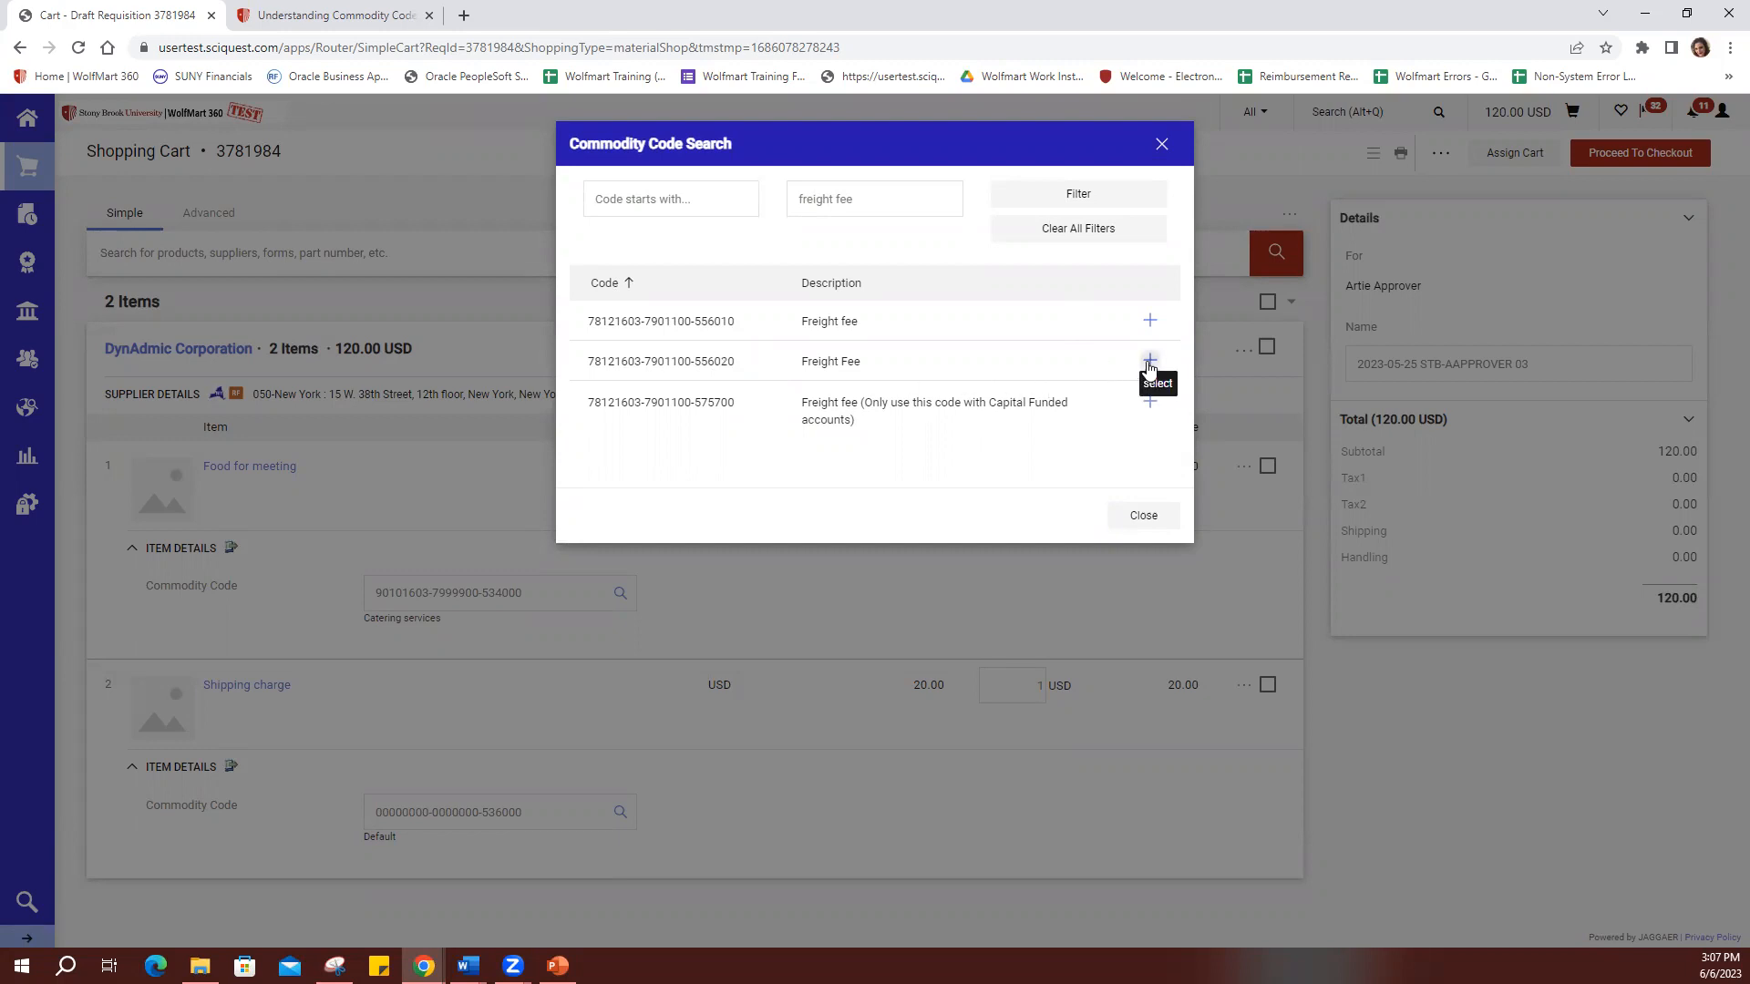
left_click(1149, 364)
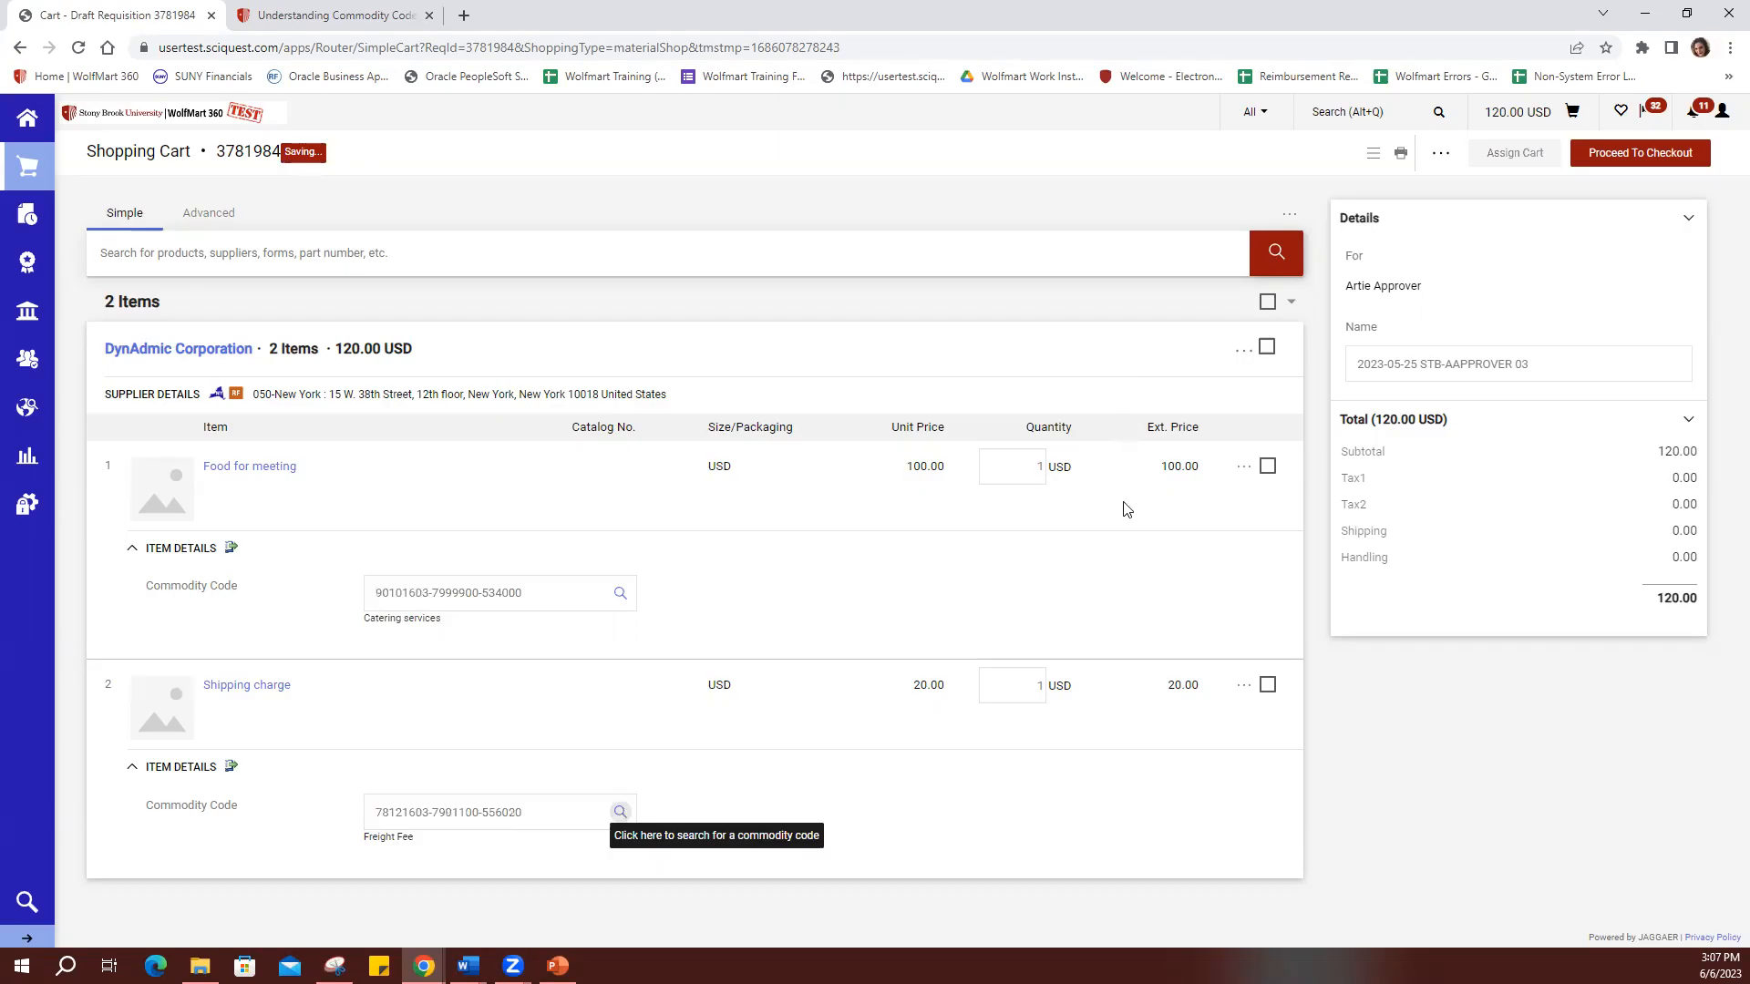